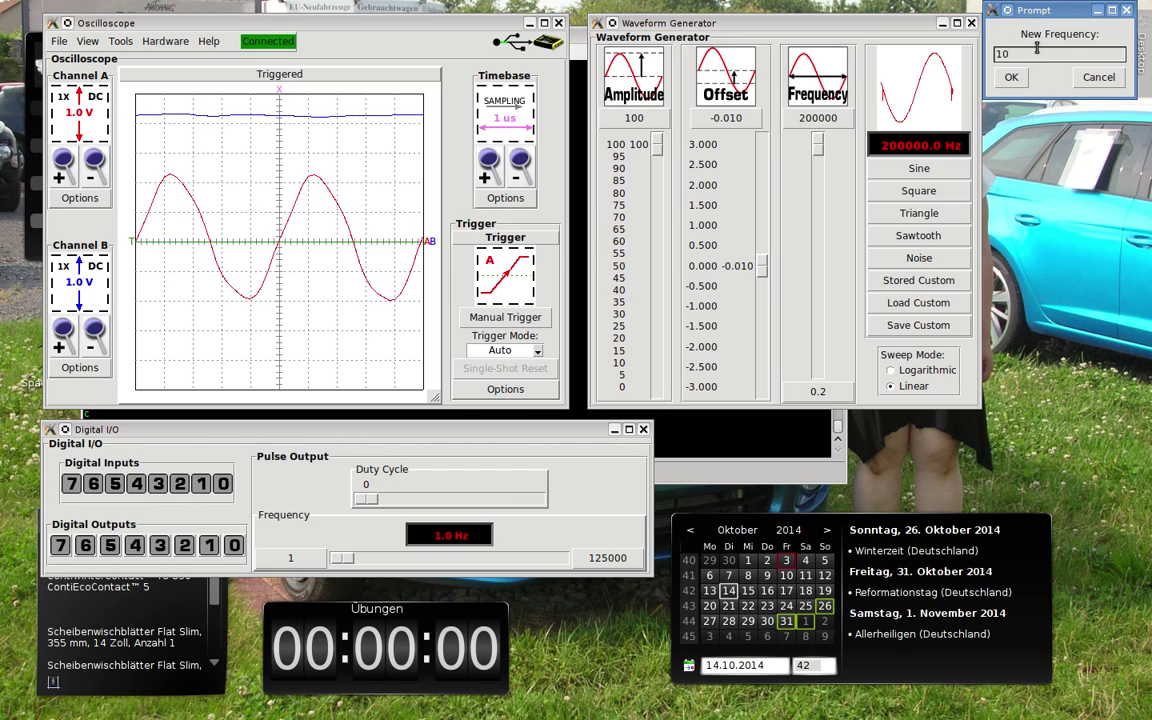
# Step: Set the generated waveform's frequency to 10 Hz and the oscilloscope timebase to 10 ms
pyautogui.press('Return')
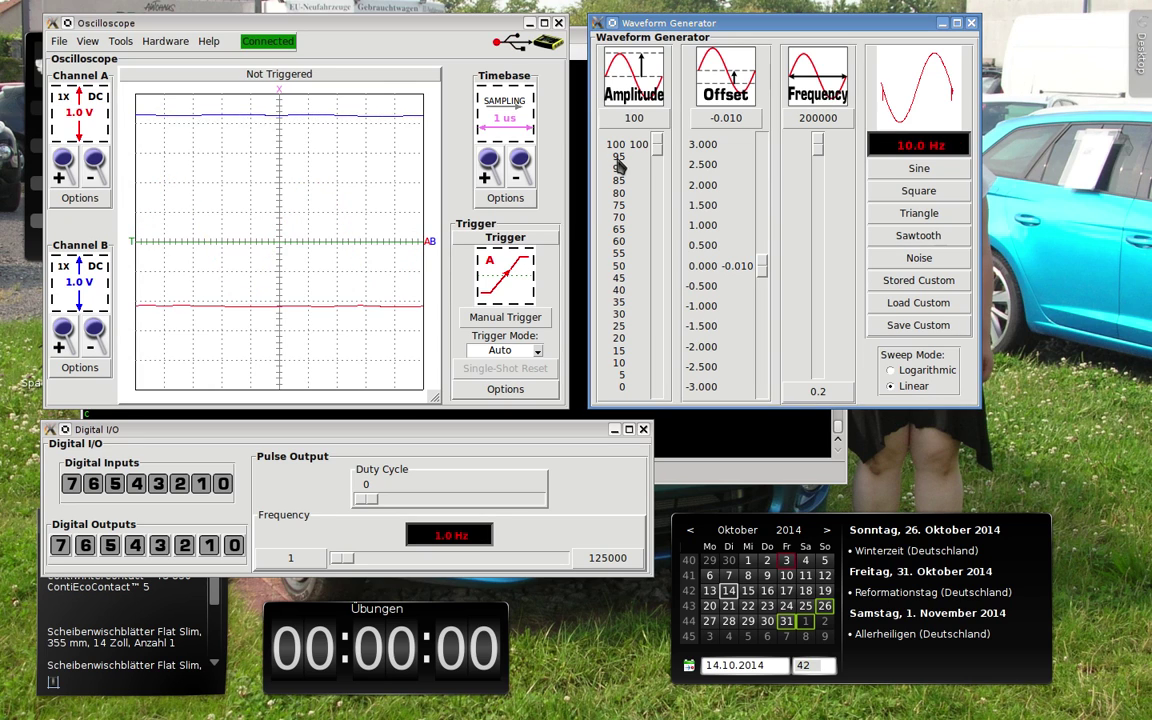
pyautogui.click(520, 170)
pyautogui.click(520, 170)
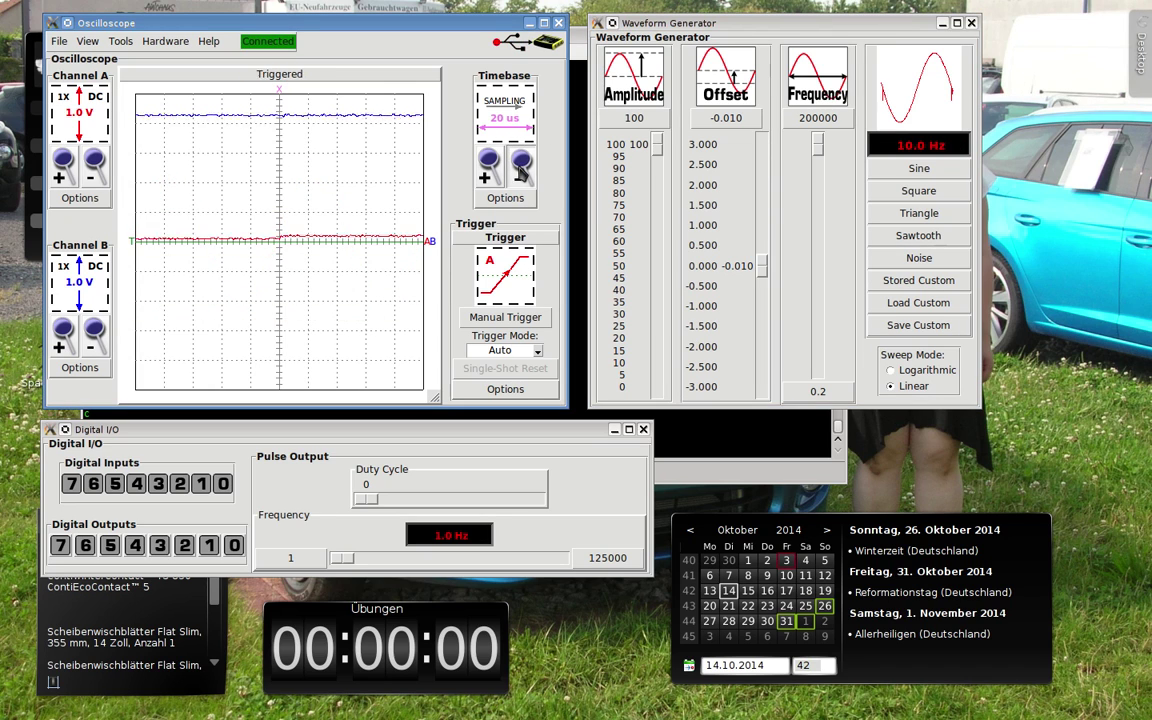
pyautogui.click(520, 170)
pyautogui.click(520, 170)
pyautogui.click(520, 170)
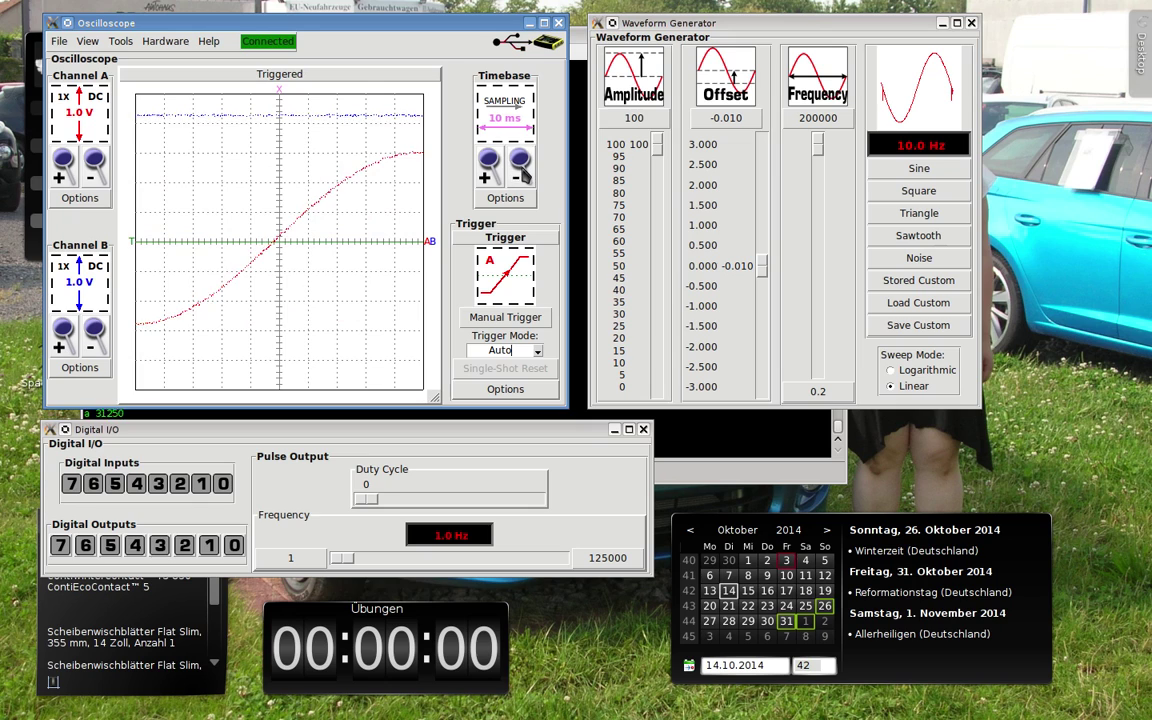
pyautogui.click(486, 175)
pyautogui.click(486, 175)
pyautogui.click(486, 175)
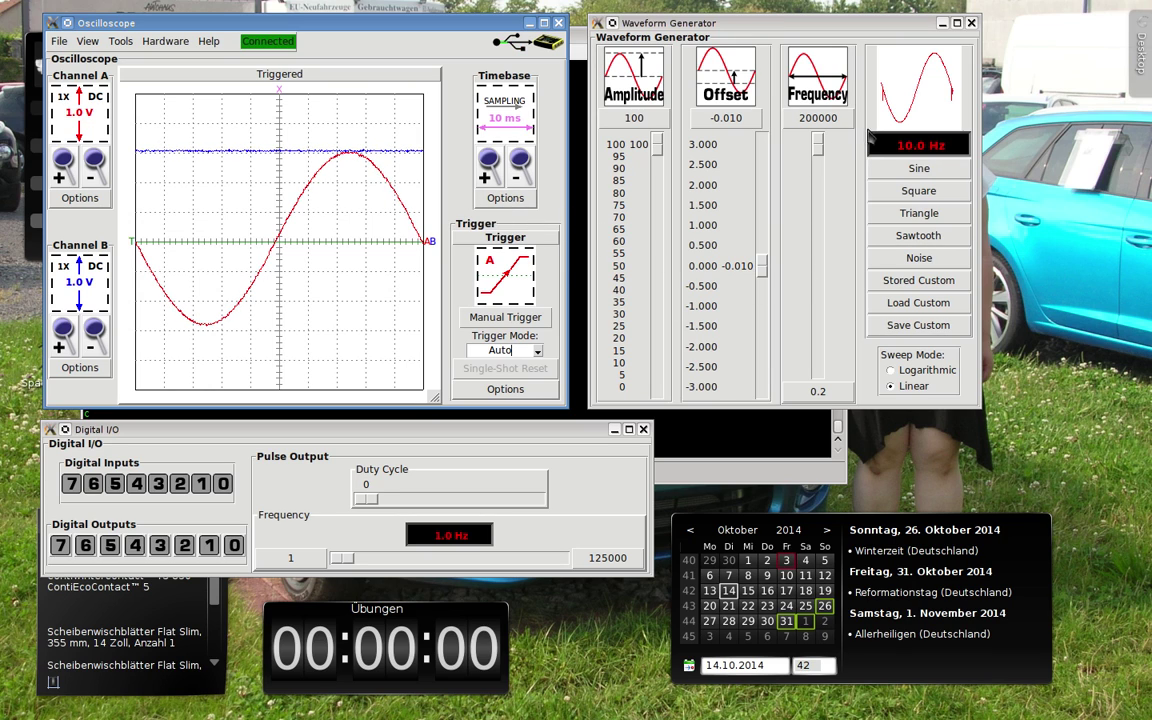
# Step: Switch the generator output to a square wave and lower its amplitude to 77
pyautogui.click(927, 190)
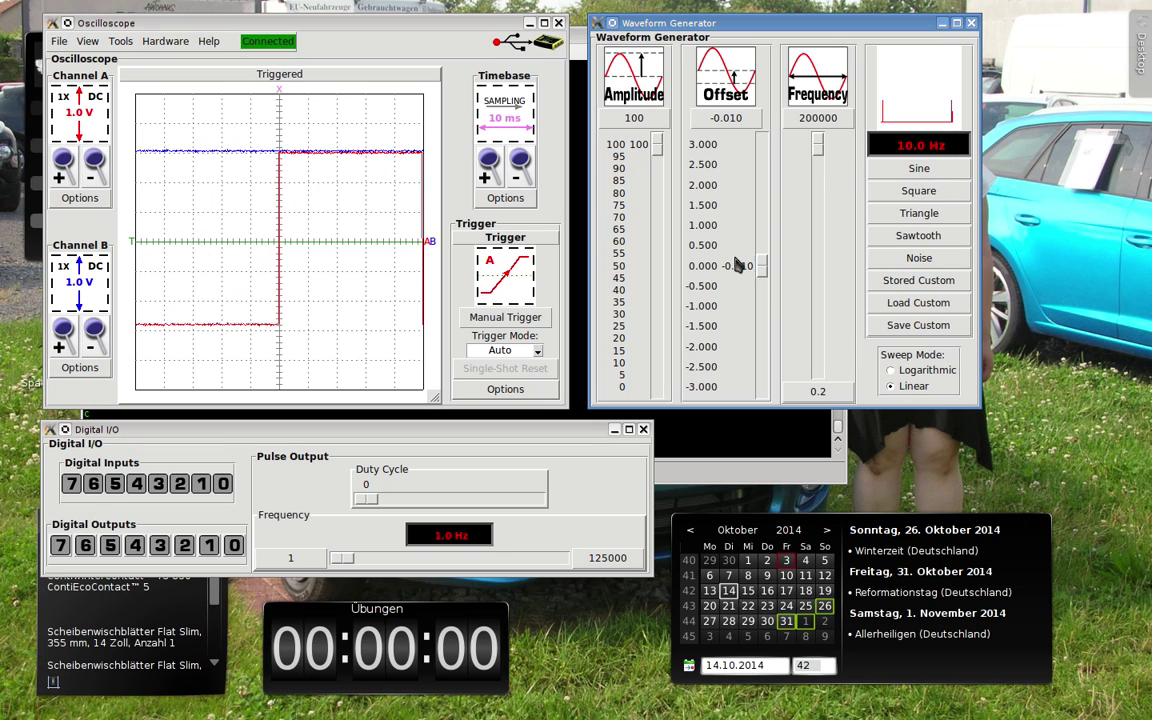
pyautogui.moveTo(655, 146); pyautogui.dragTo(690, 204)
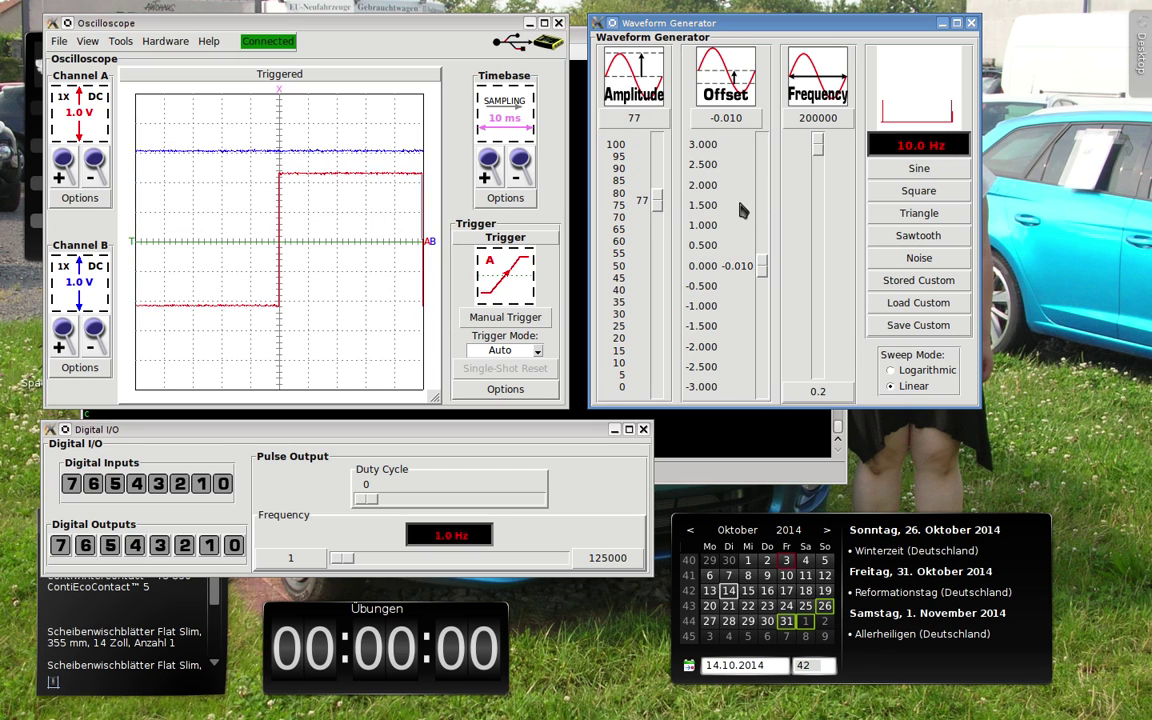
# Step: Output a triangle wave followed by a sawtooth wave, and lengthen the oscilloscope timebase to 20 ms
pyautogui.click(920, 214)
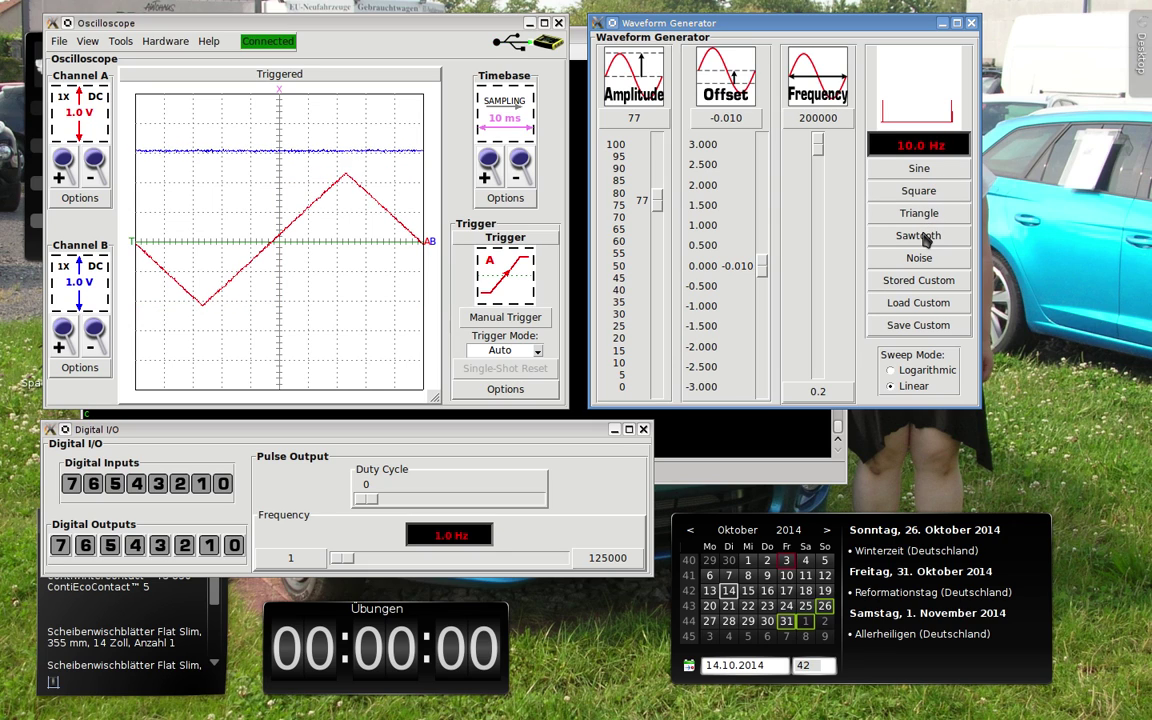
pyautogui.click(920, 236)
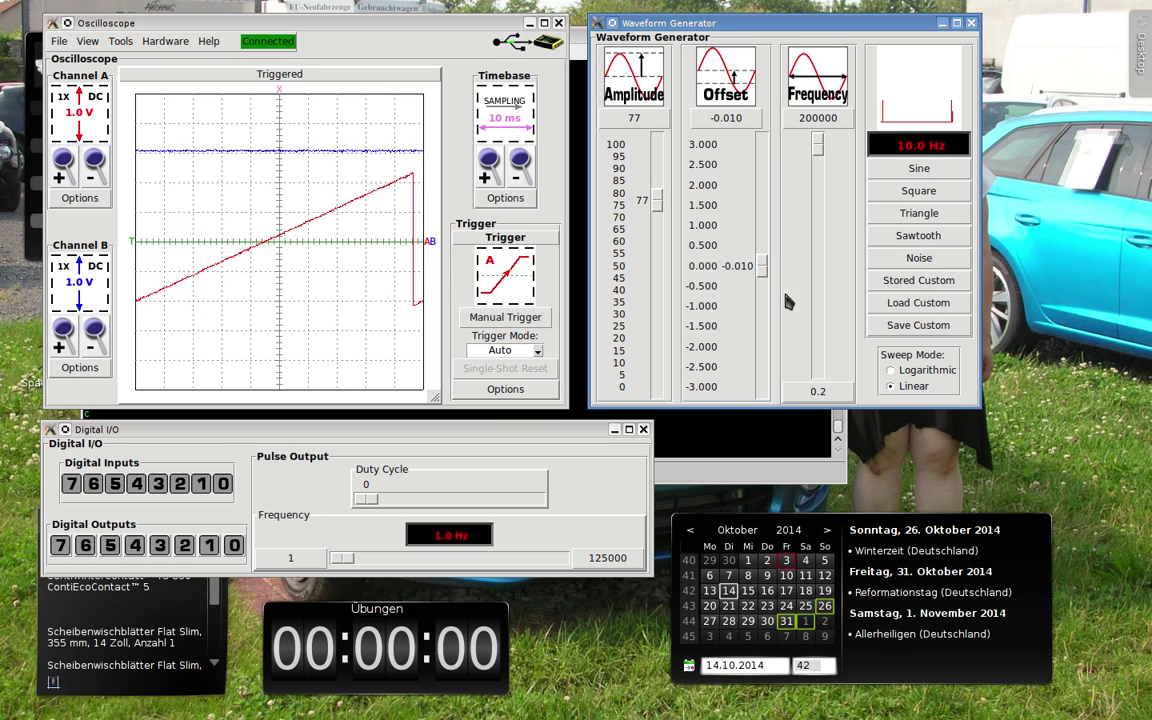
pyautogui.click(470, 157)
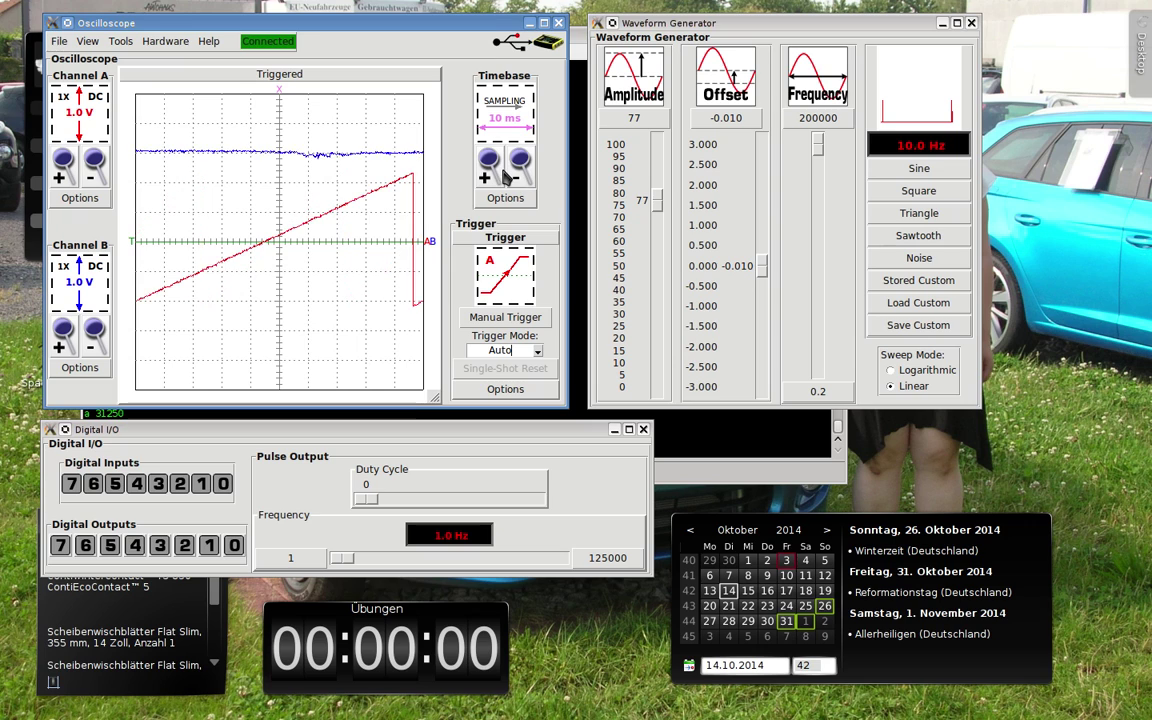
pyautogui.click(490, 165)
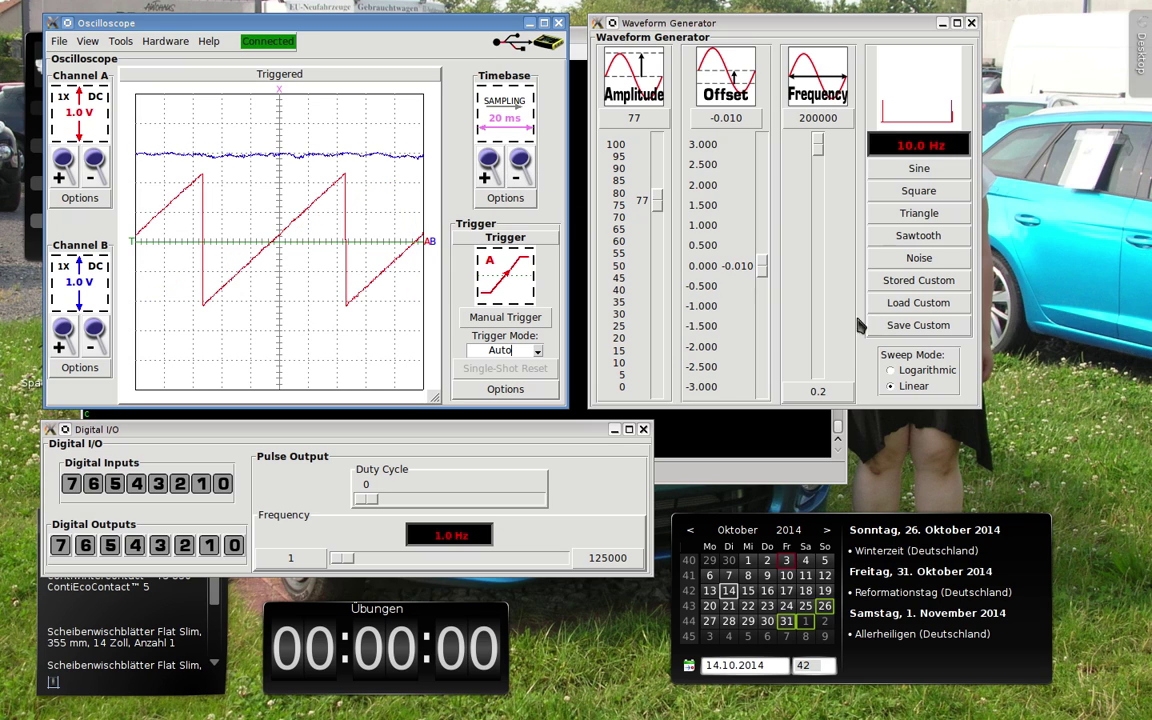
# Step: Switch the generator output to noise and back to the sawtooth wave
pyautogui.click(919, 258)
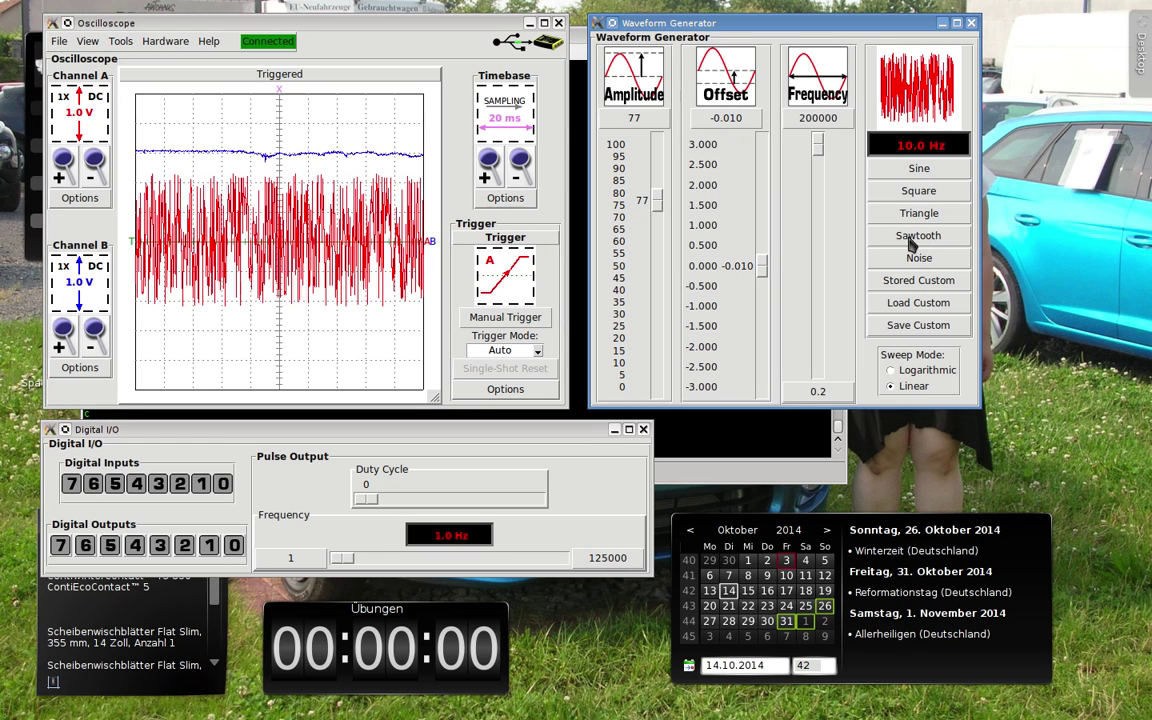
pyautogui.click(910, 242)
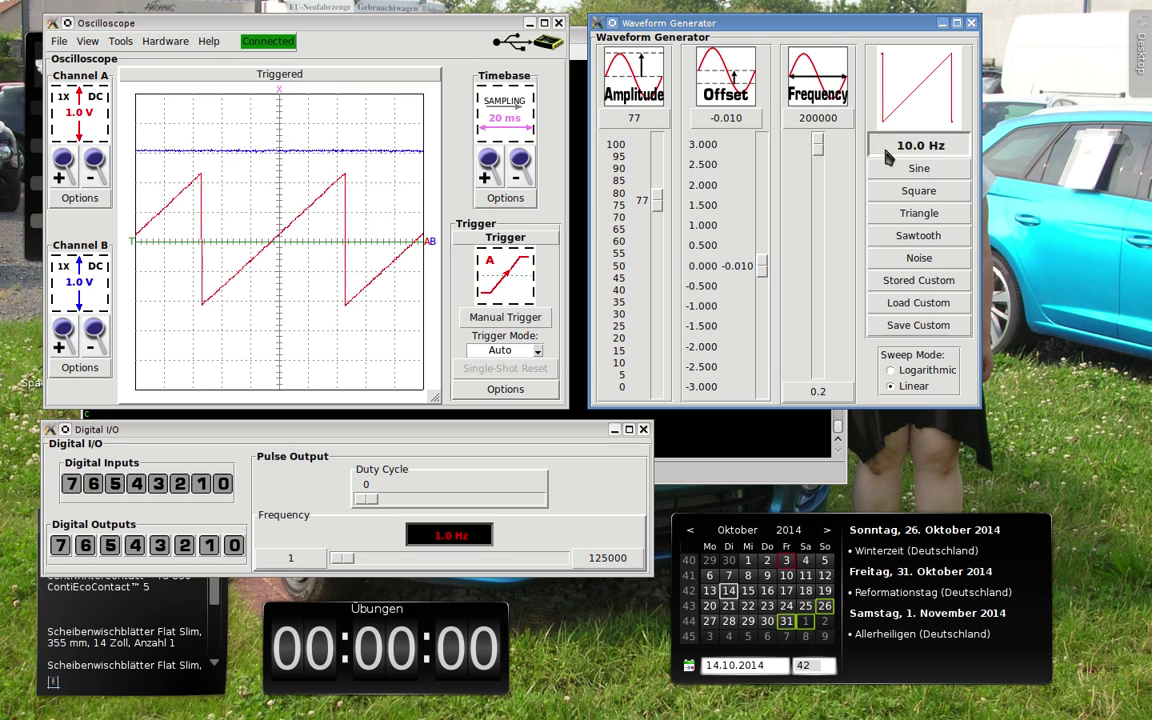
# Step: Switch the generator output to a sine wave and adjust its frequency to about 10356.2 Hz
pyautogui.click(819, 146)
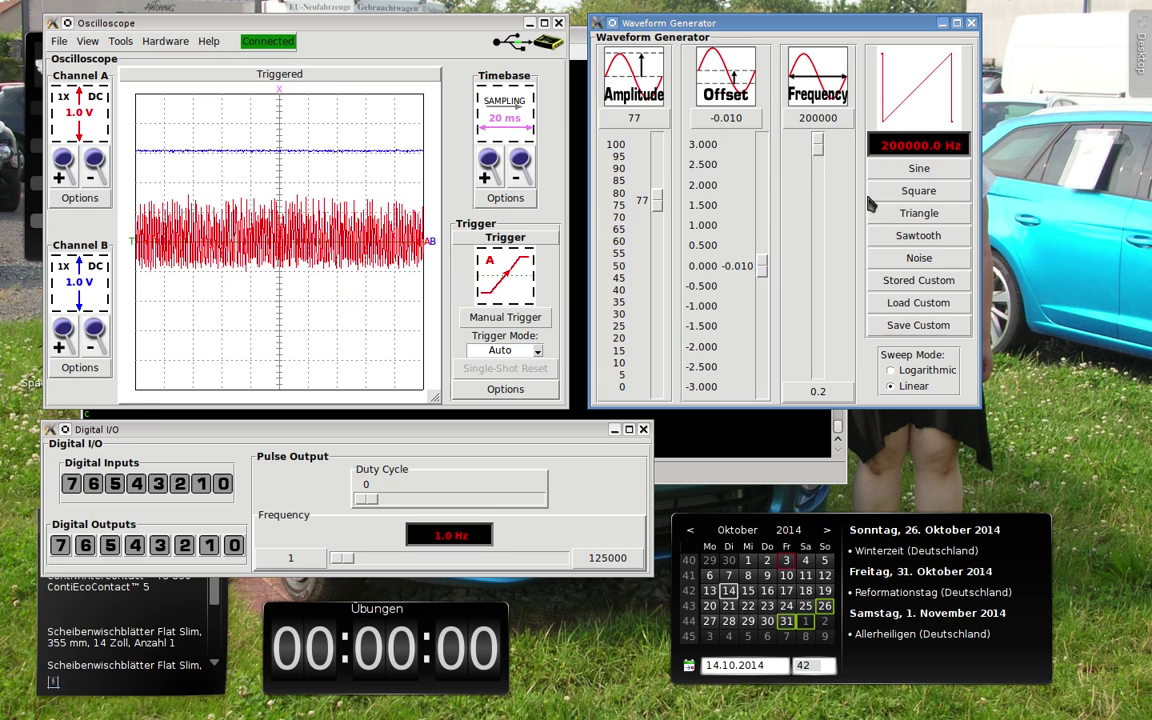
pyautogui.click(918, 170)
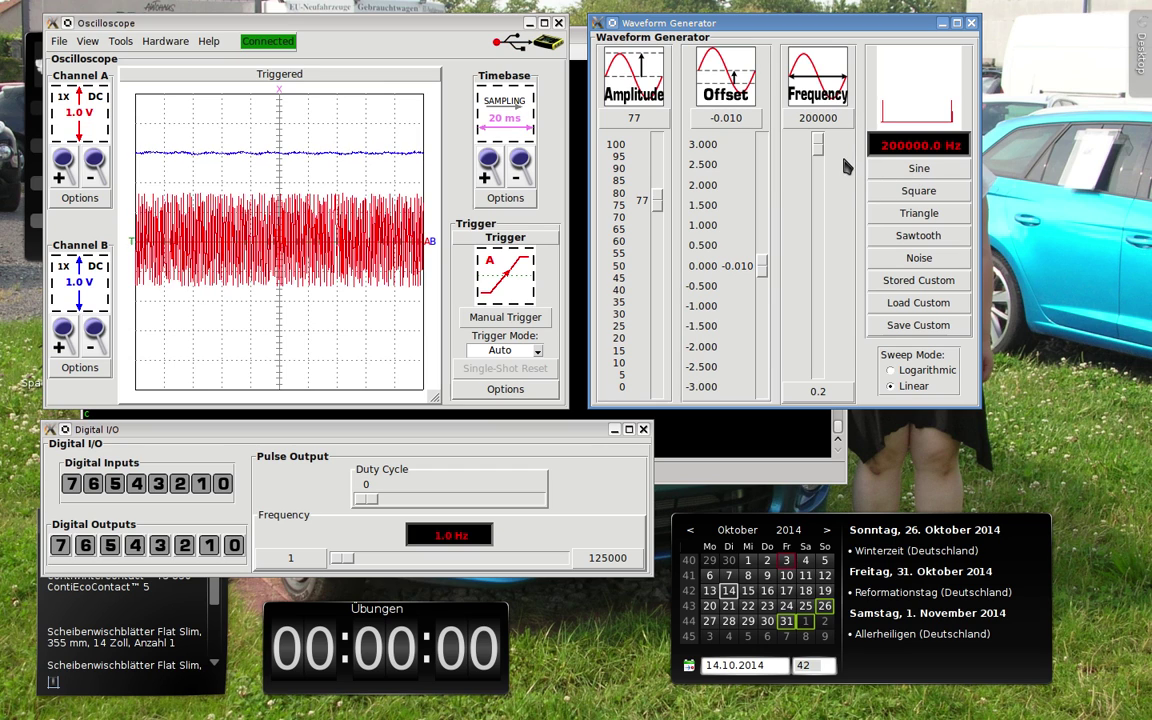
pyautogui.moveTo(818, 141)
pyautogui.mouseDown()
pyautogui.moveTo(820, 377)
pyautogui.moveTo(818, 364)
pyautogui.mouseUp()
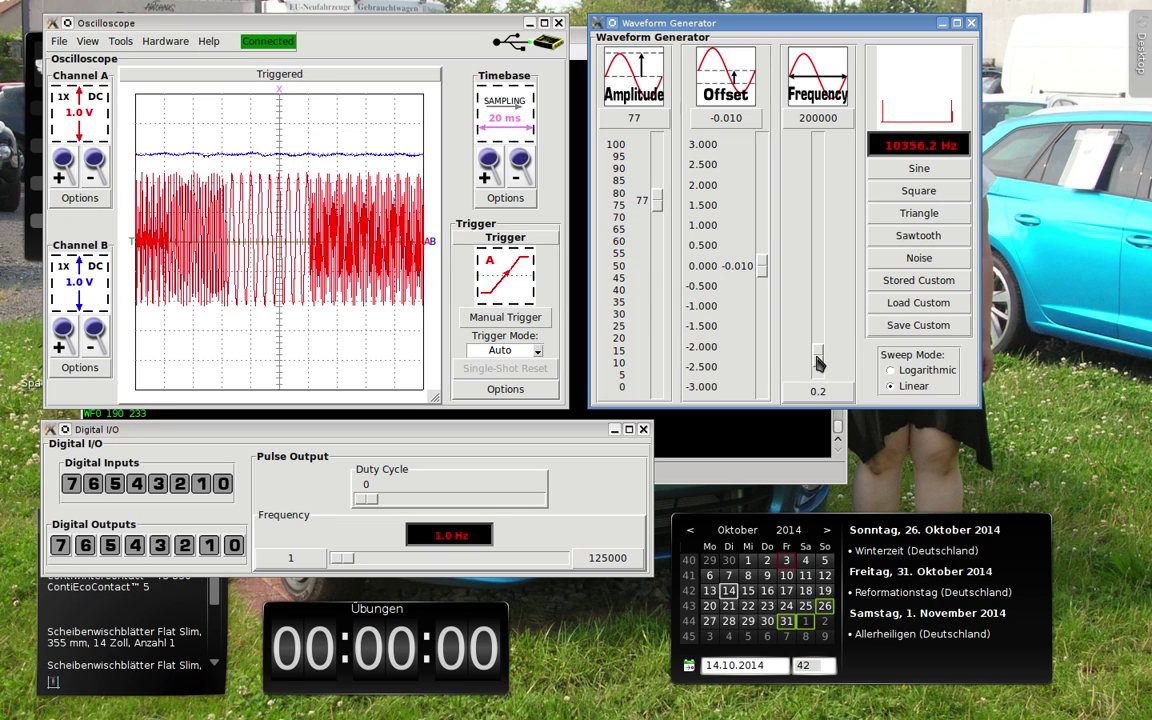
# Step: Shorten the oscilloscope timebase to 1 ms to inspect the sine wave
pyautogui.click(491, 182)
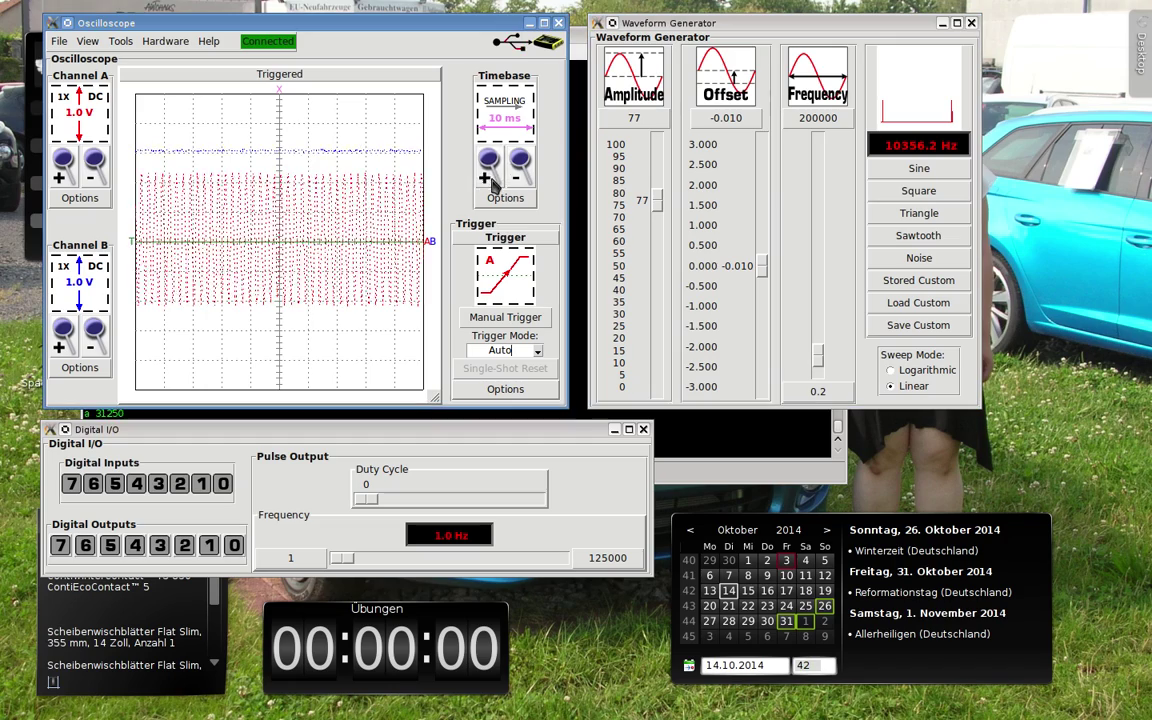
pyautogui.click(491, 182)
pyautogui.click(491, 182)
pyautogui.click(491, 182)
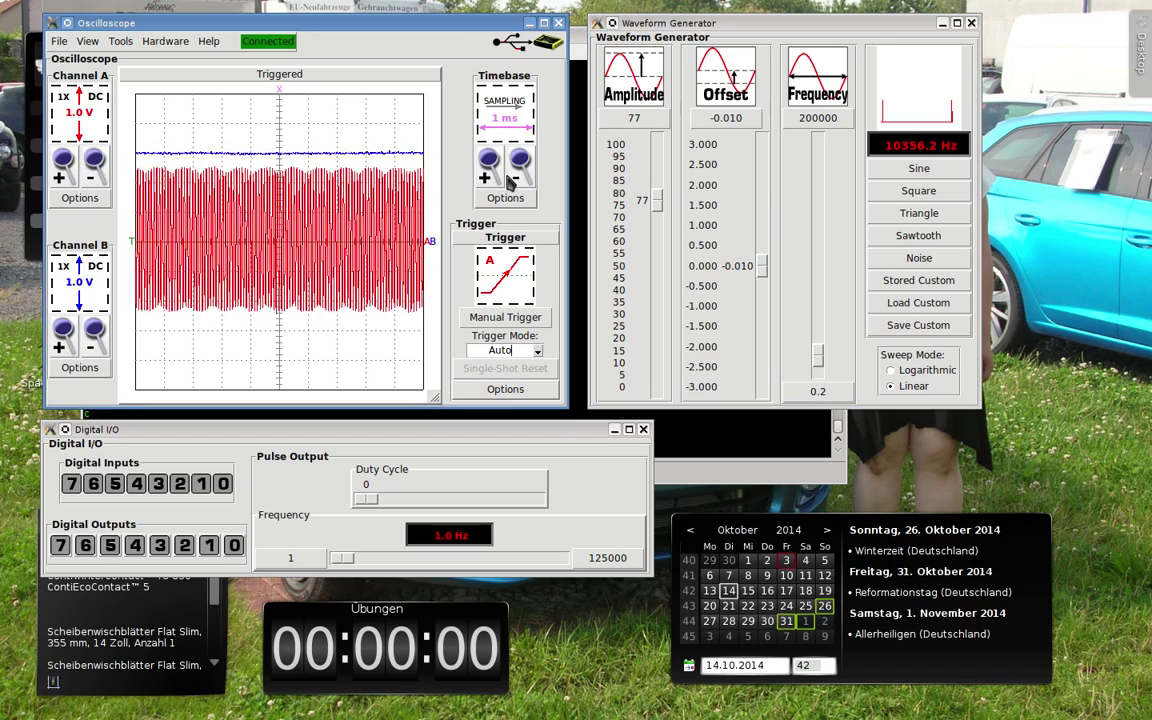
# Step: Lengthen the oscilloscope timebase to 1 s so it runs in scan mode
pyautogui.click(519, 175)
pyautogui.click(519, 175)
pyautogui.click(519, 175)
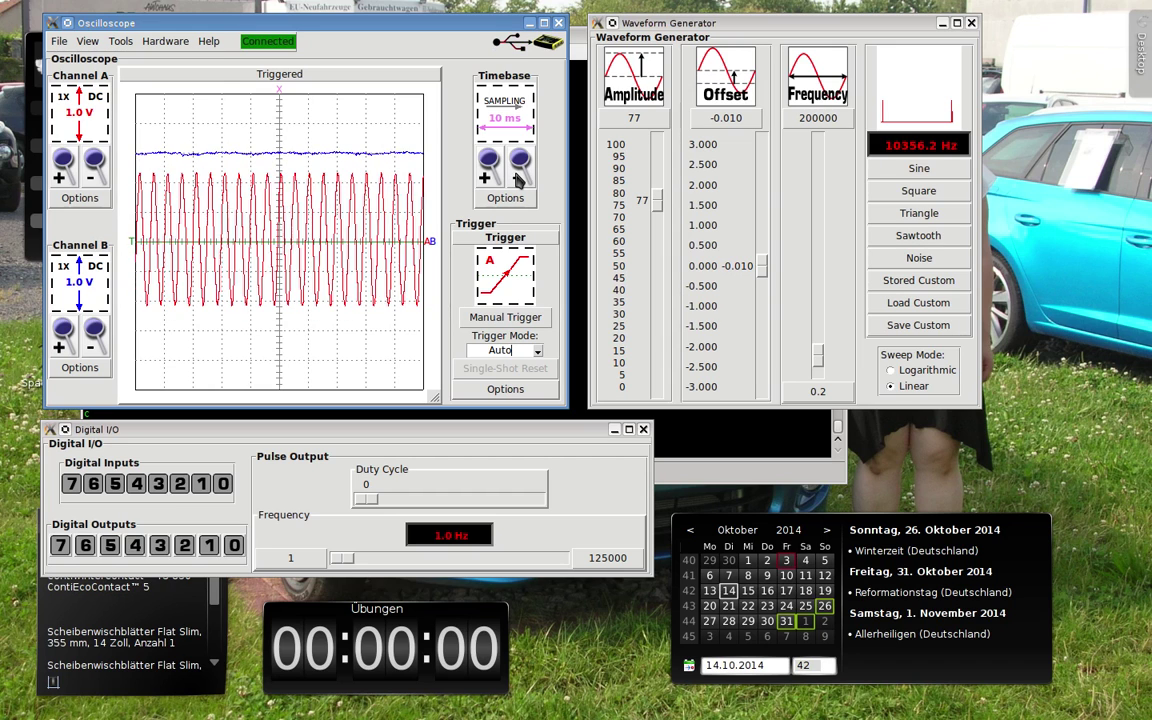
pyautogui.click(519, 177)
pyautogui.click(519, 177)
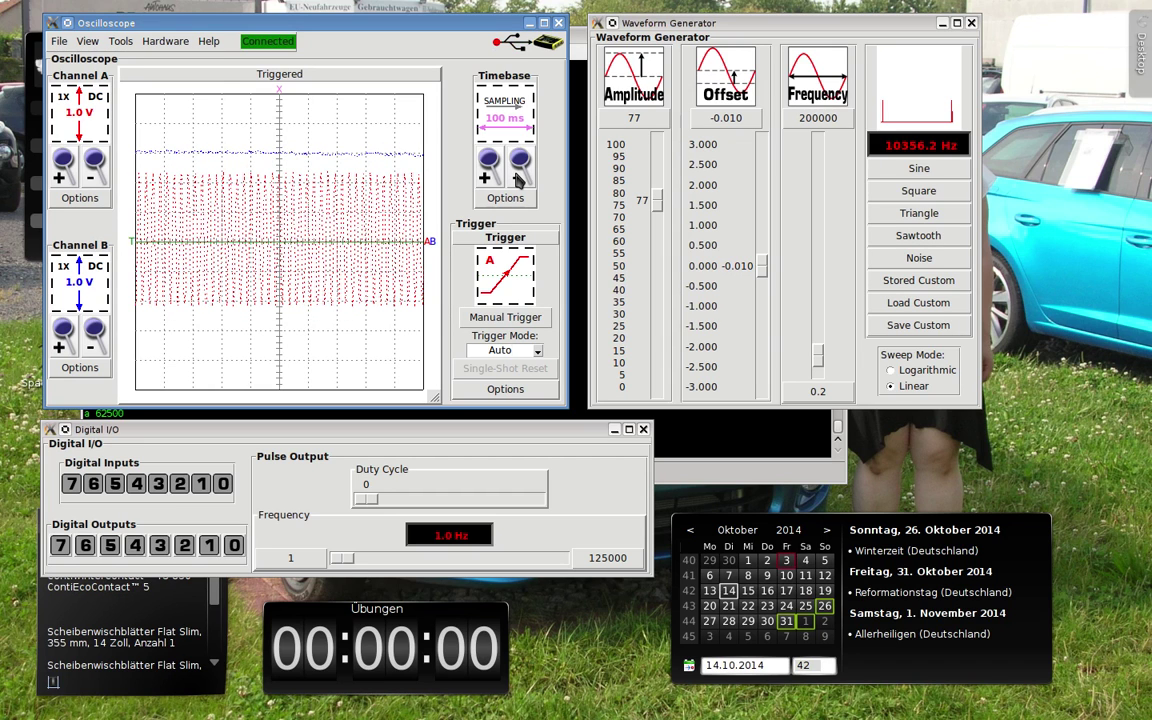
pyautogui.click(519, 177)
pyautogui.click(519, 177)
pyautogui.click(519, 177)
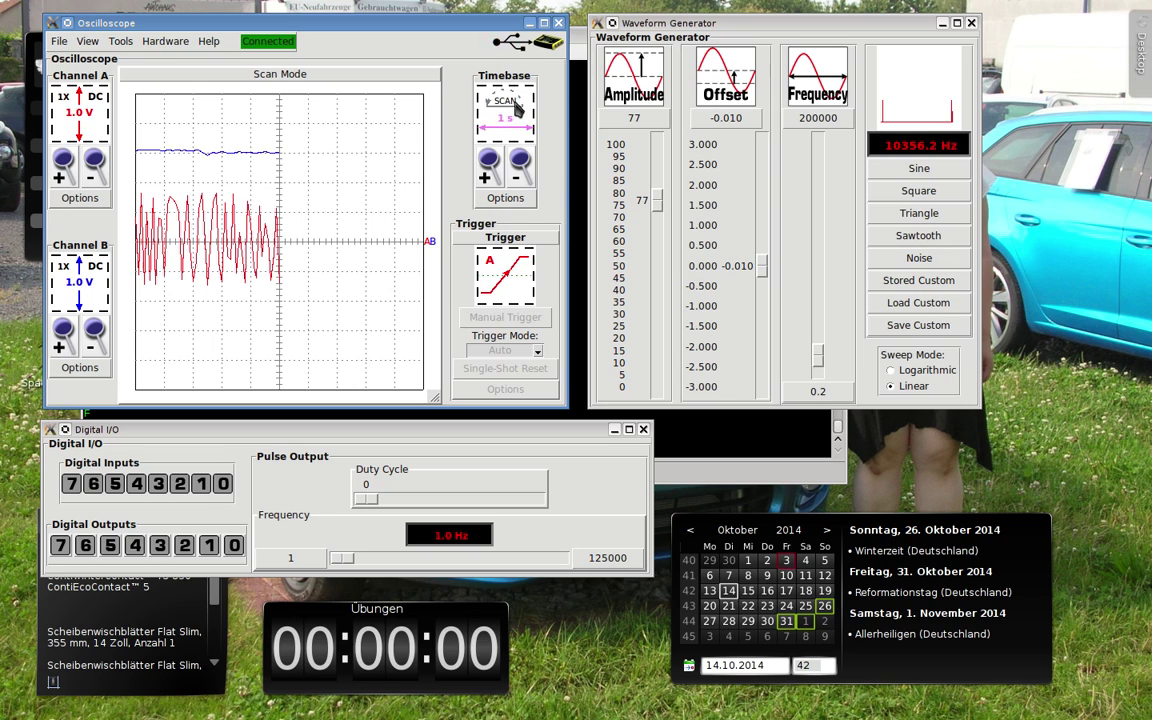
# Step: Switch the timebase to Strip Chart mode and reposition the Strip Chart Data window so its full table is visible
pyautogui.click(507, 198)
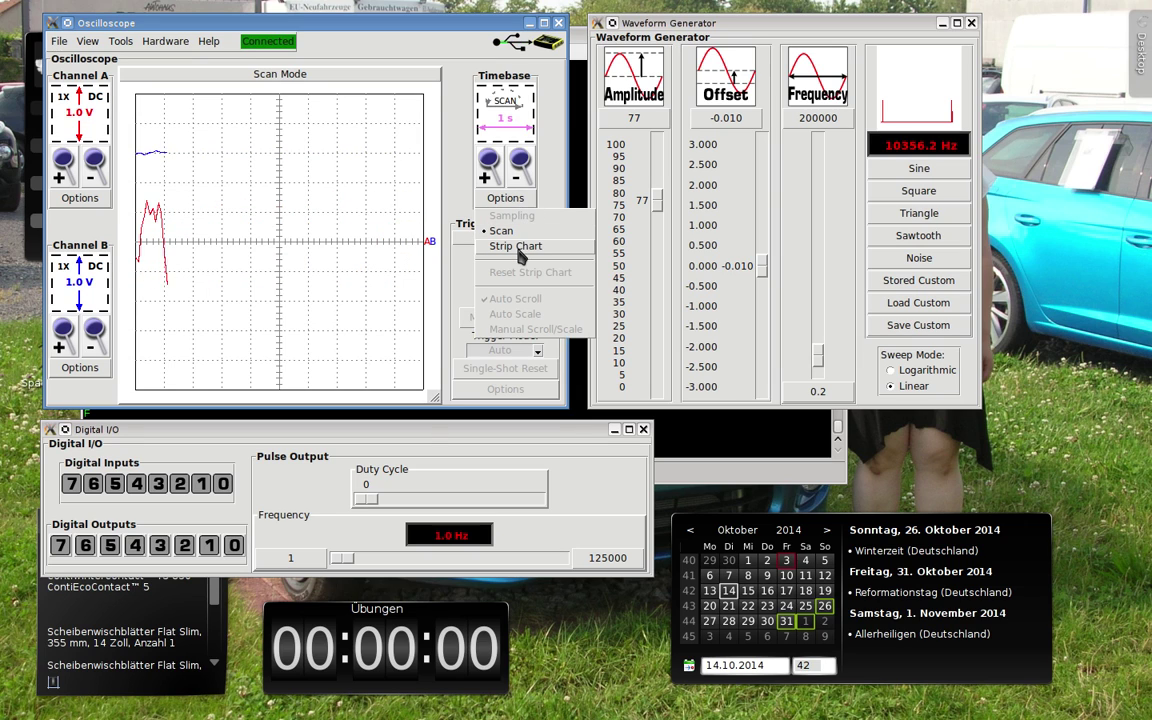
pyautogui.click(519, 247)
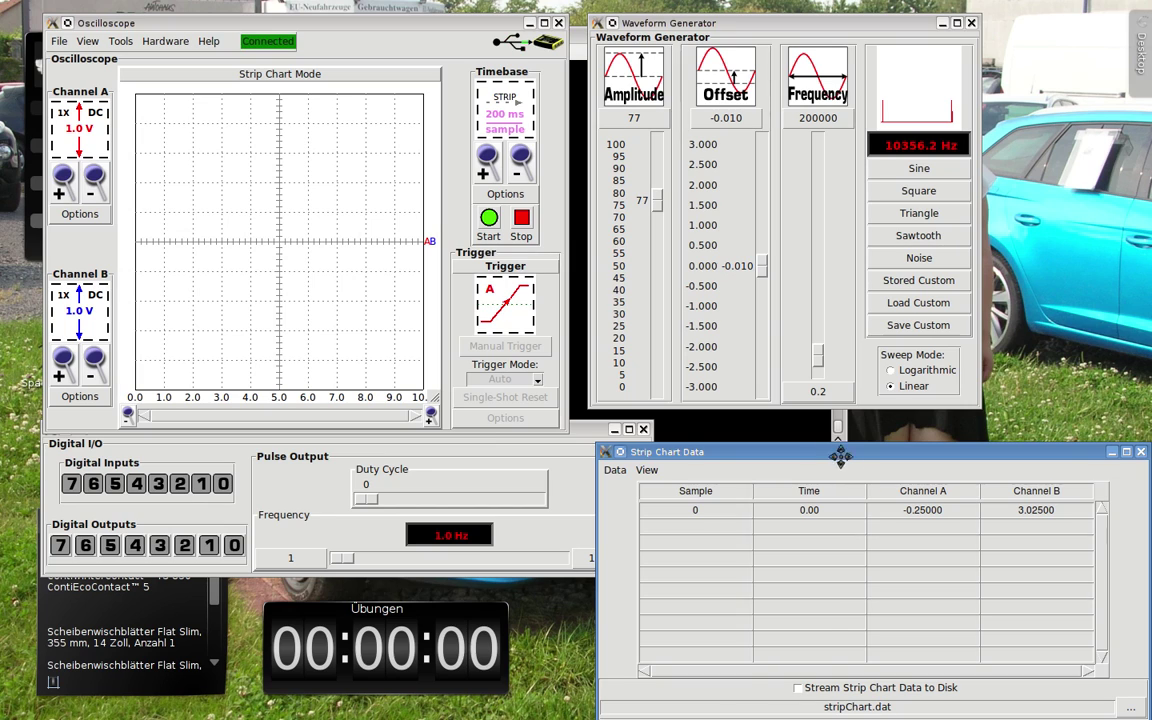
pyautogui.moveTo(840, 456); pyautogui.dragTo(798, 438)
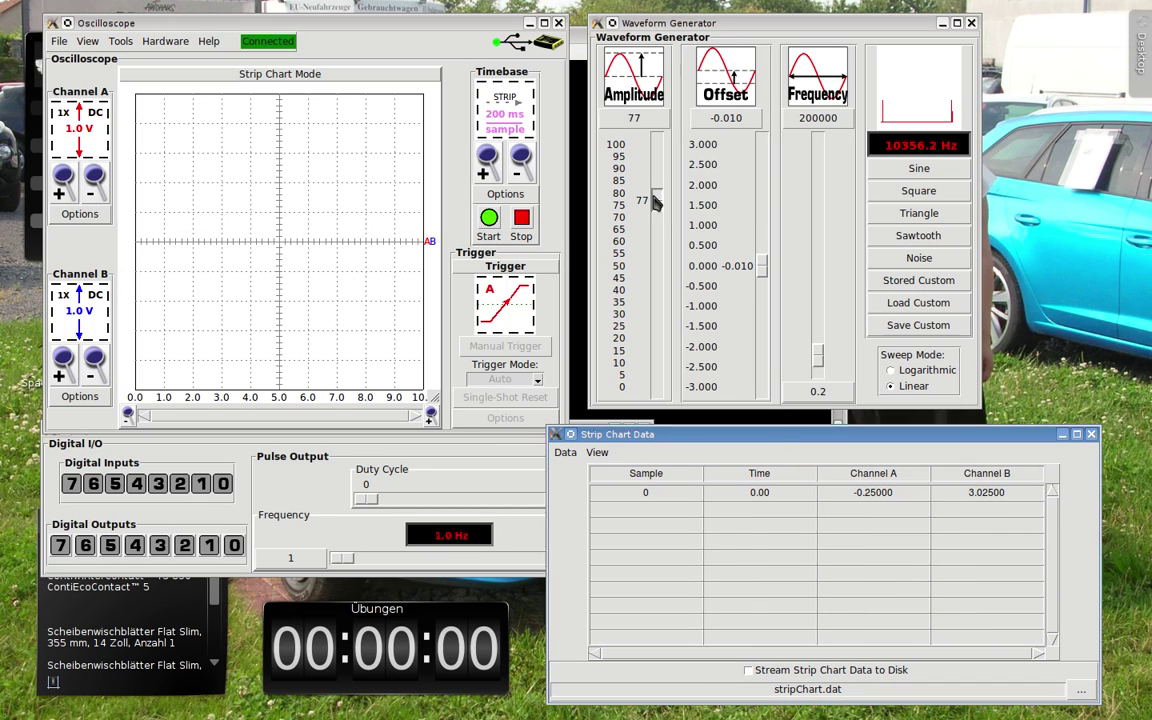
# Step: Record a strip chart starting with amplitude 91, lower the amplitude to 50 during acquisition, and stop the recording
pyautogui.moveTo(656, 199); pyautogui.dragTo(656, 171)
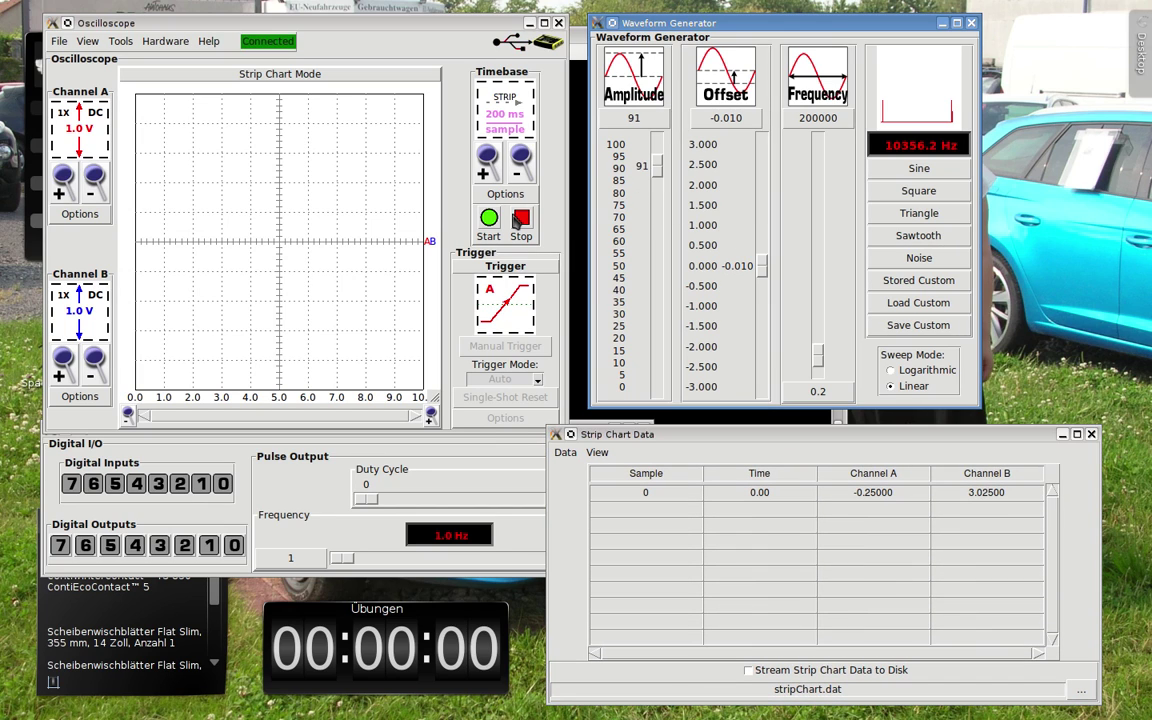
pyautogui.click(488, 218)
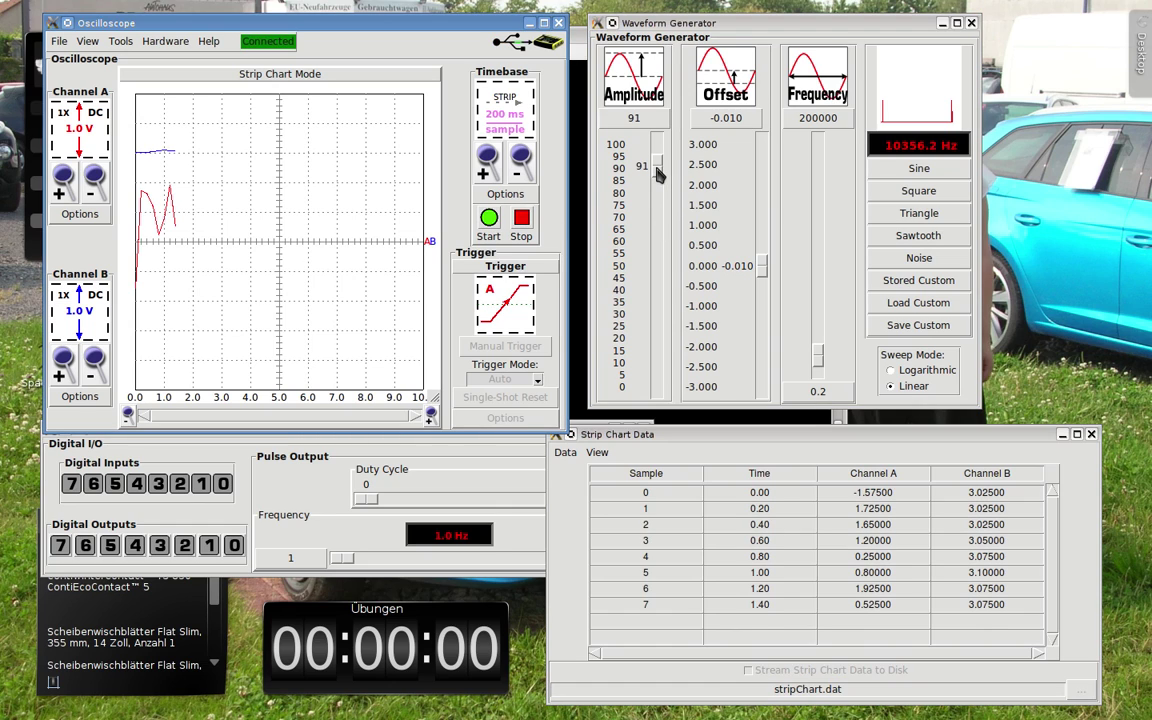
pyautogui.moveTo(658, 174); pyautogui.dragTo(655, 229)
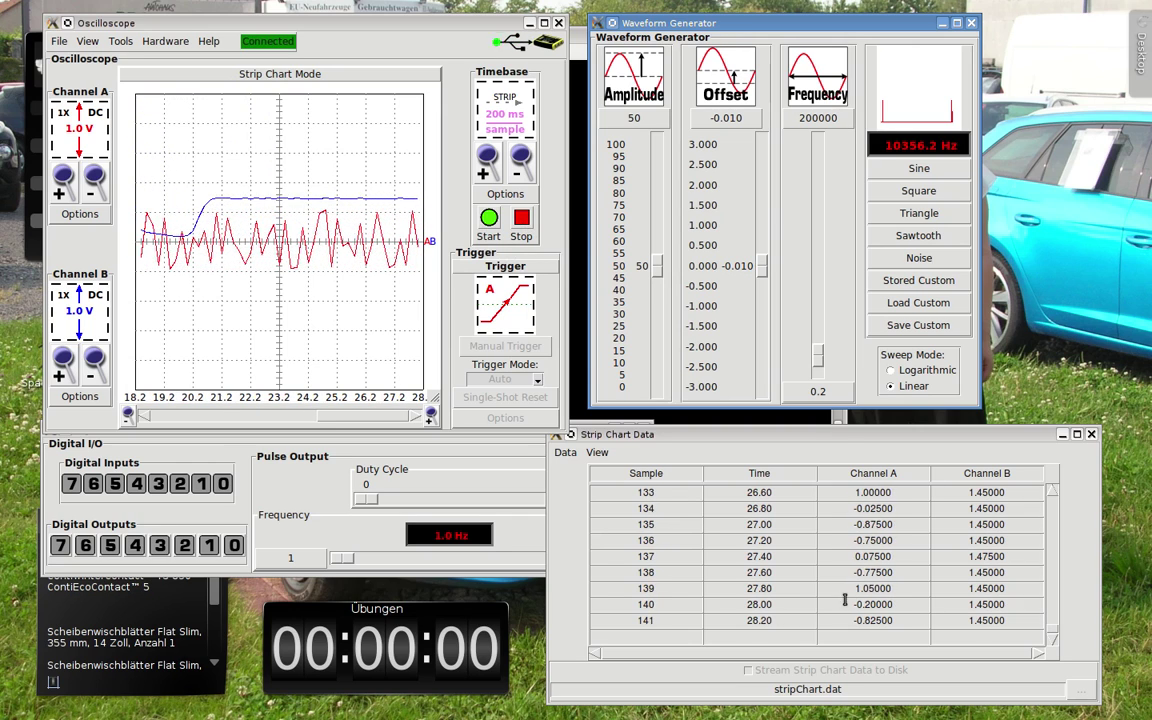
pyautogui.click(521, 219)
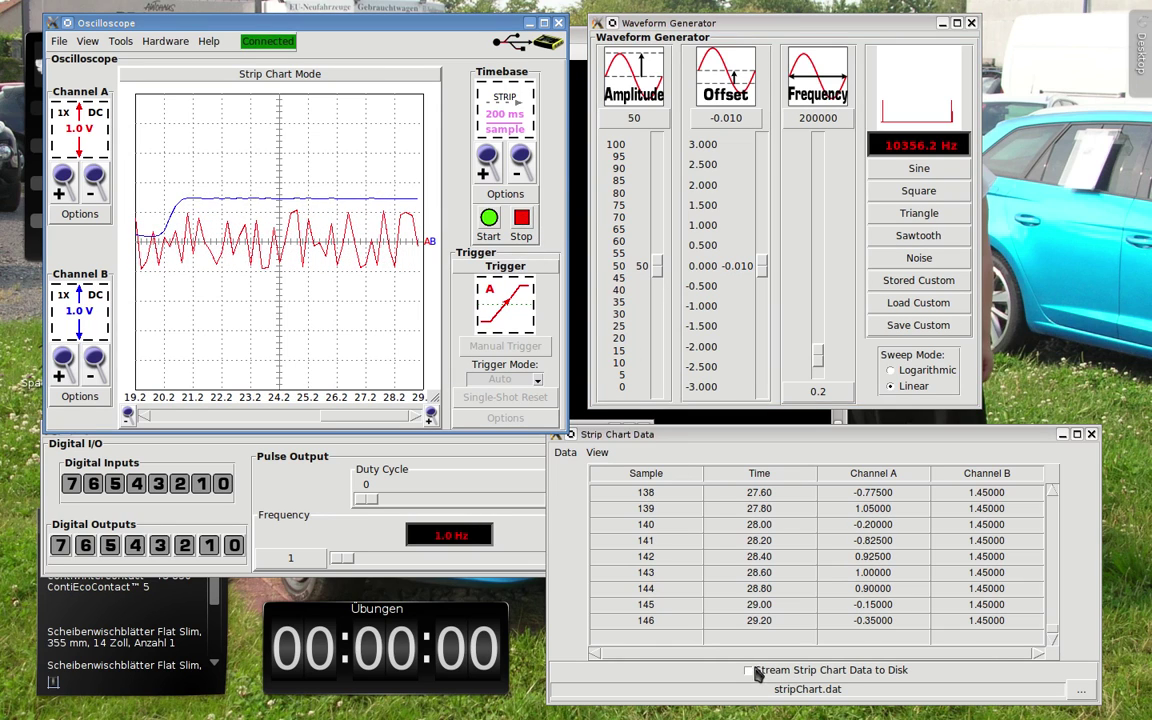
# Step: Enable streaming of strip chart data to disk, keeping stripChart.dat as the stream file, and close the data window
pyautogui.click(812, 670)
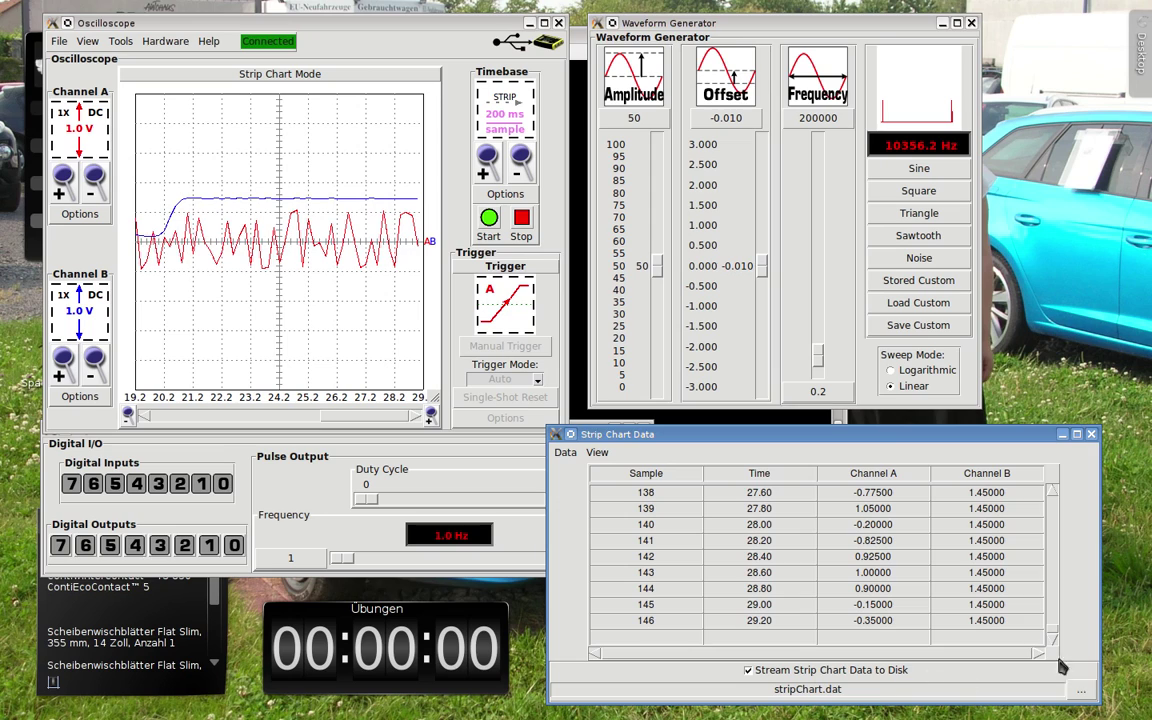
pyautogui.click(1085, 690)
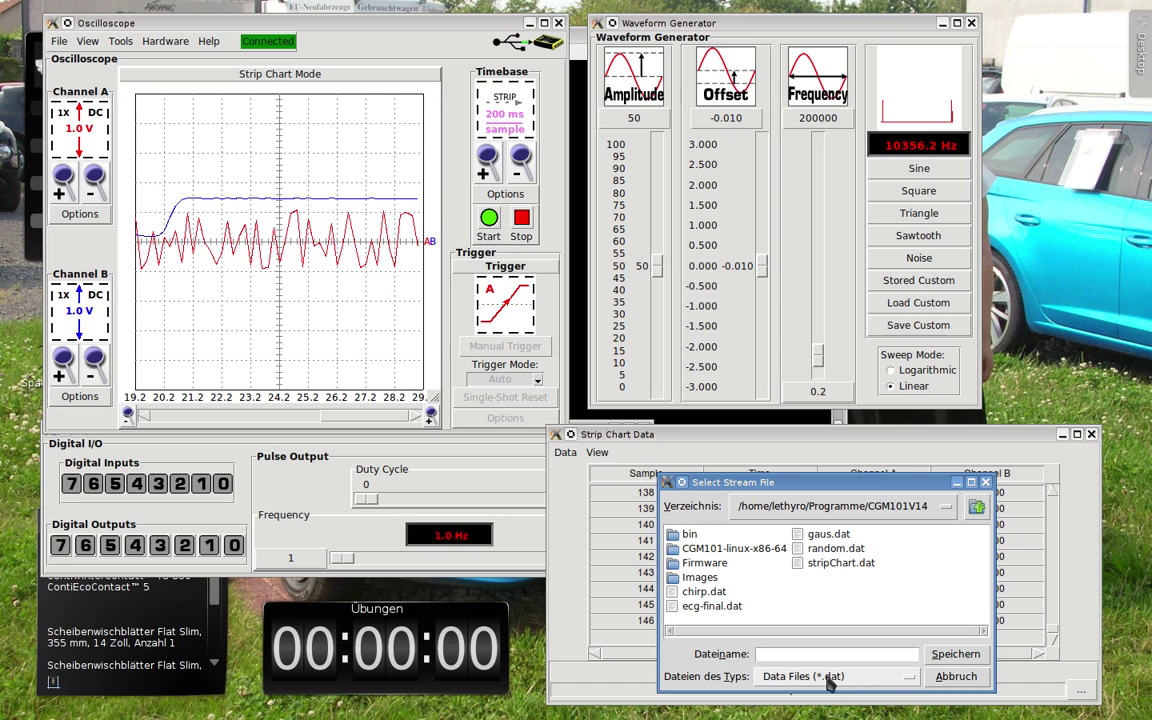
pyautogui.click(958, 678)
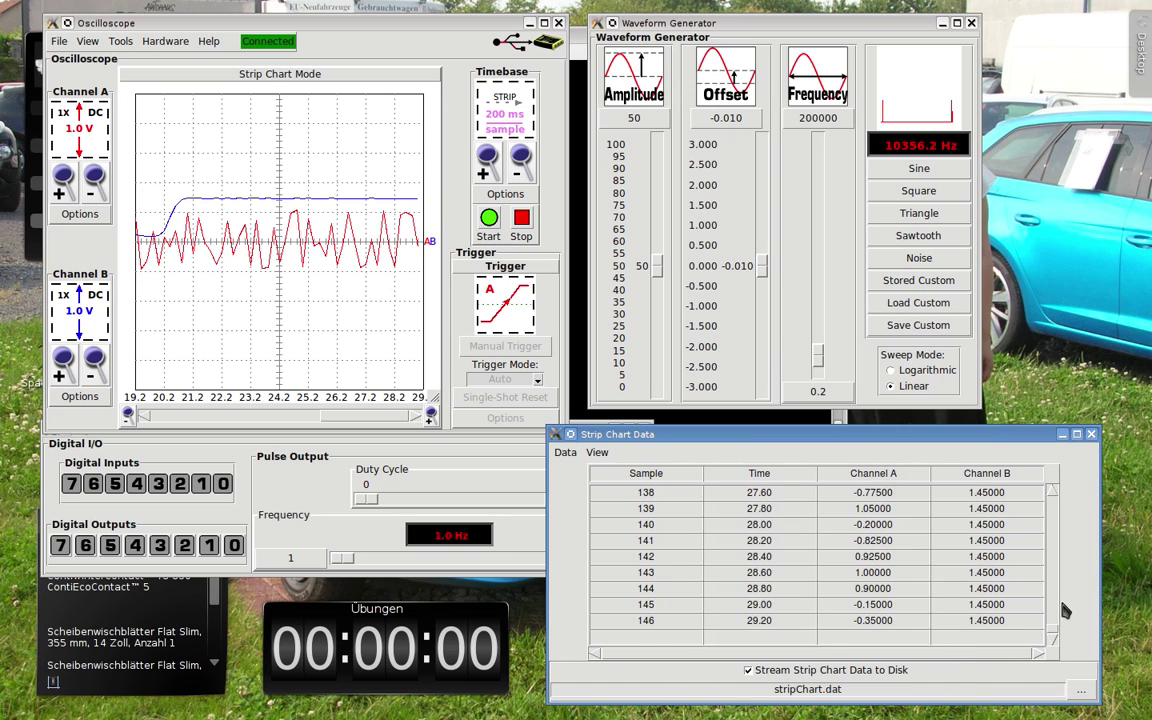
pyautogui.click(1092, 435)
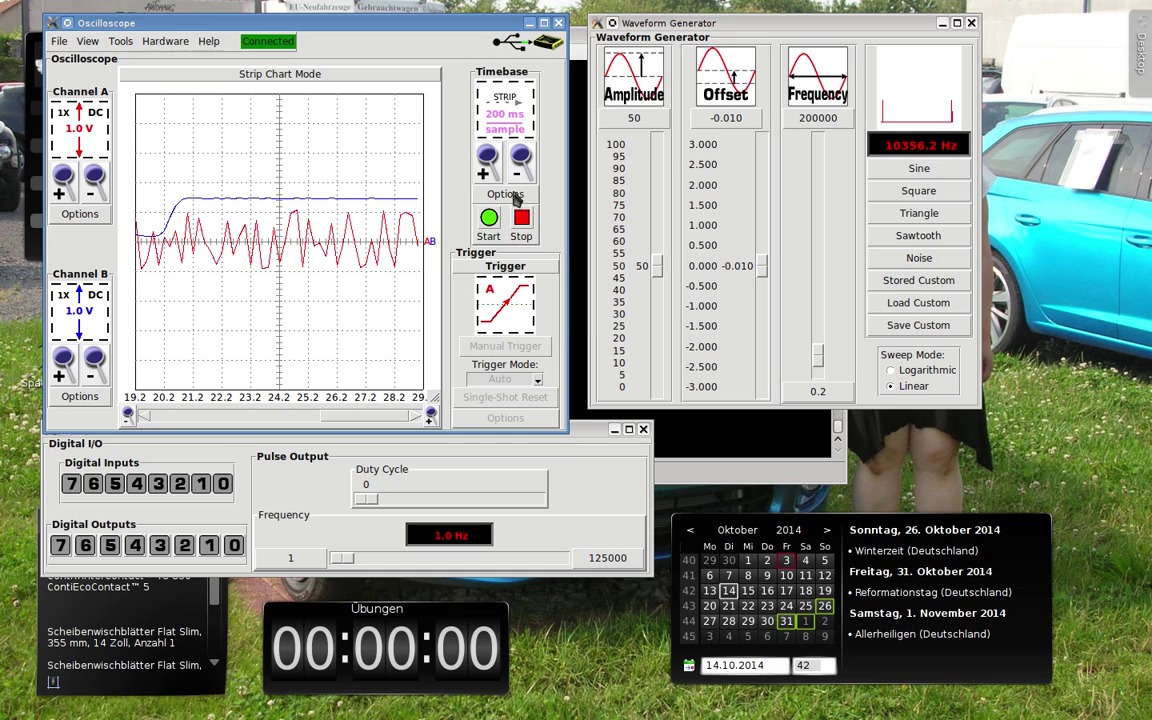
# Step: Return the timebase to Scan mode, allowing the existing strip chart file to be overwritten, and set it to 500 ms
pyautogui.click(510, 195)
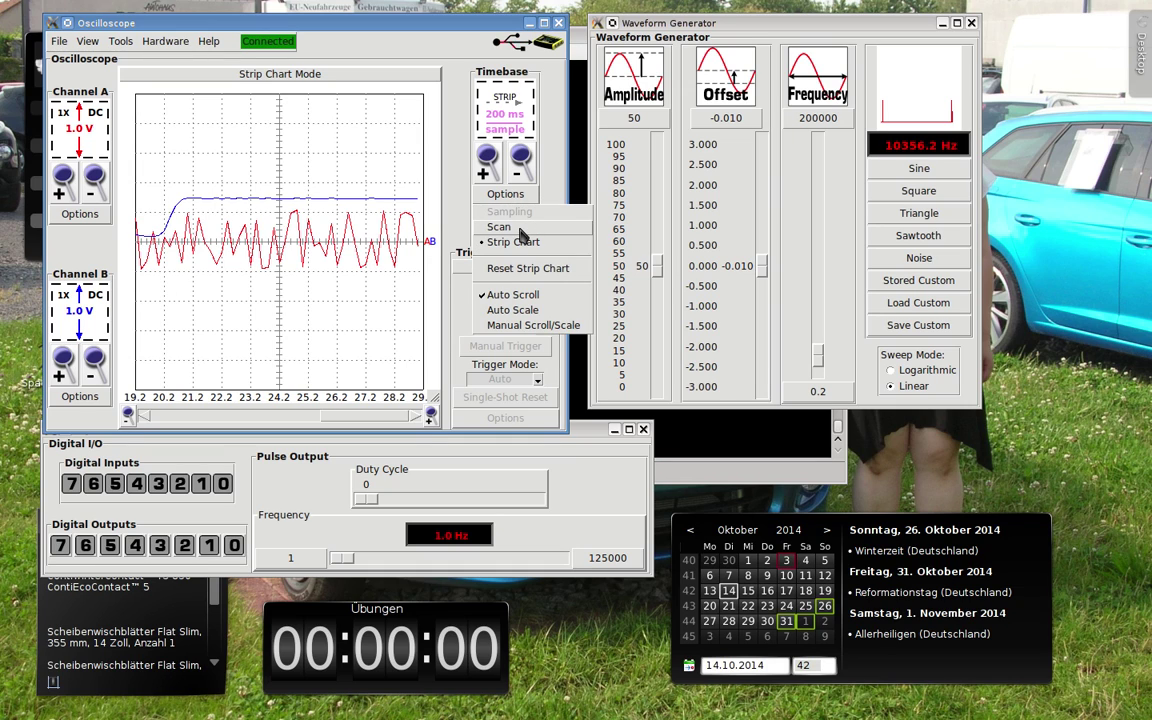
pyautogui.click(519, 229)
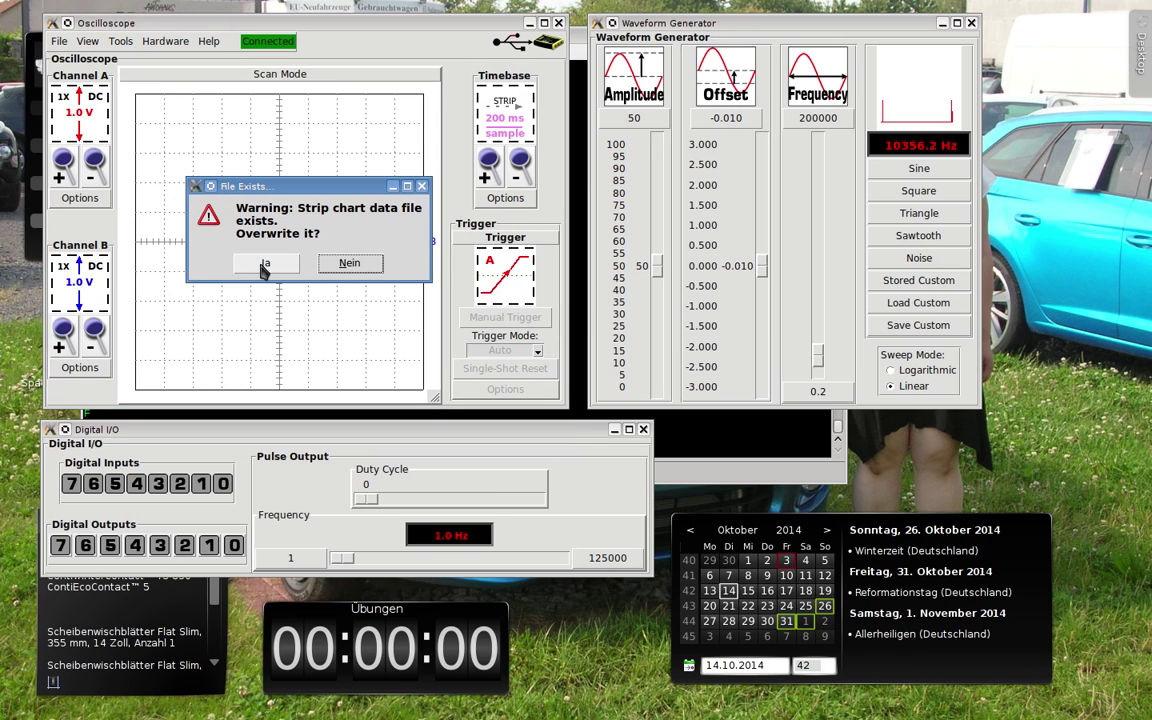
pyautogui.click(265, 264)
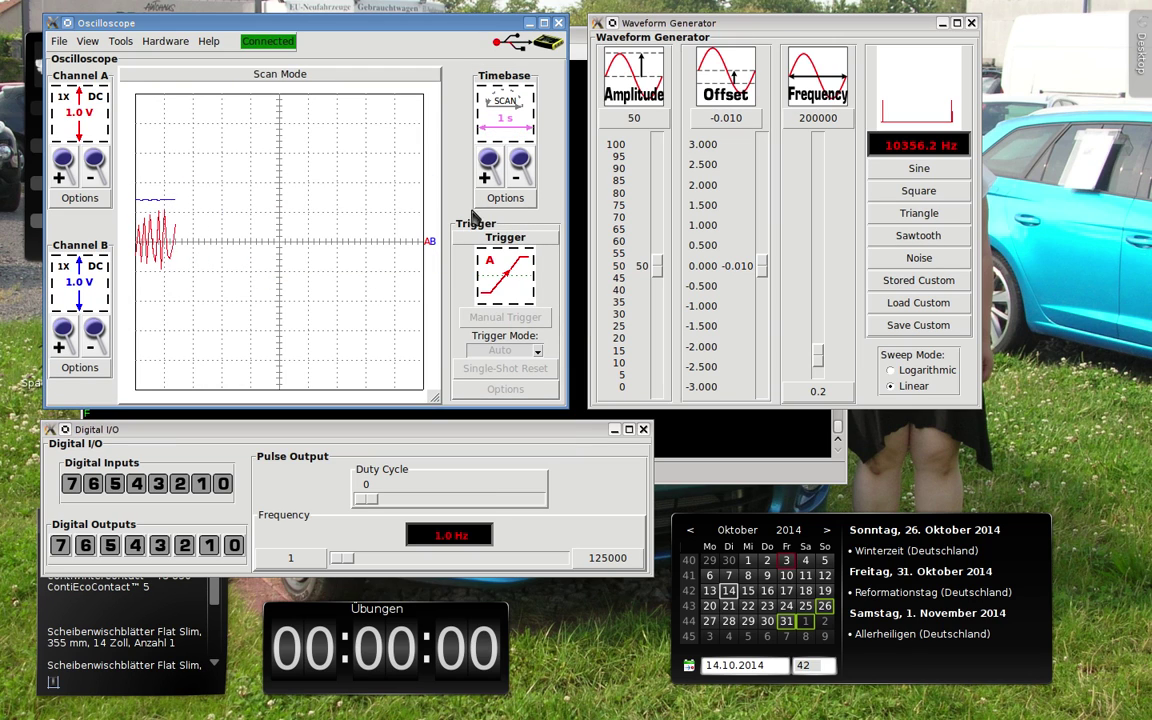
pyautogui.click(495, 178)
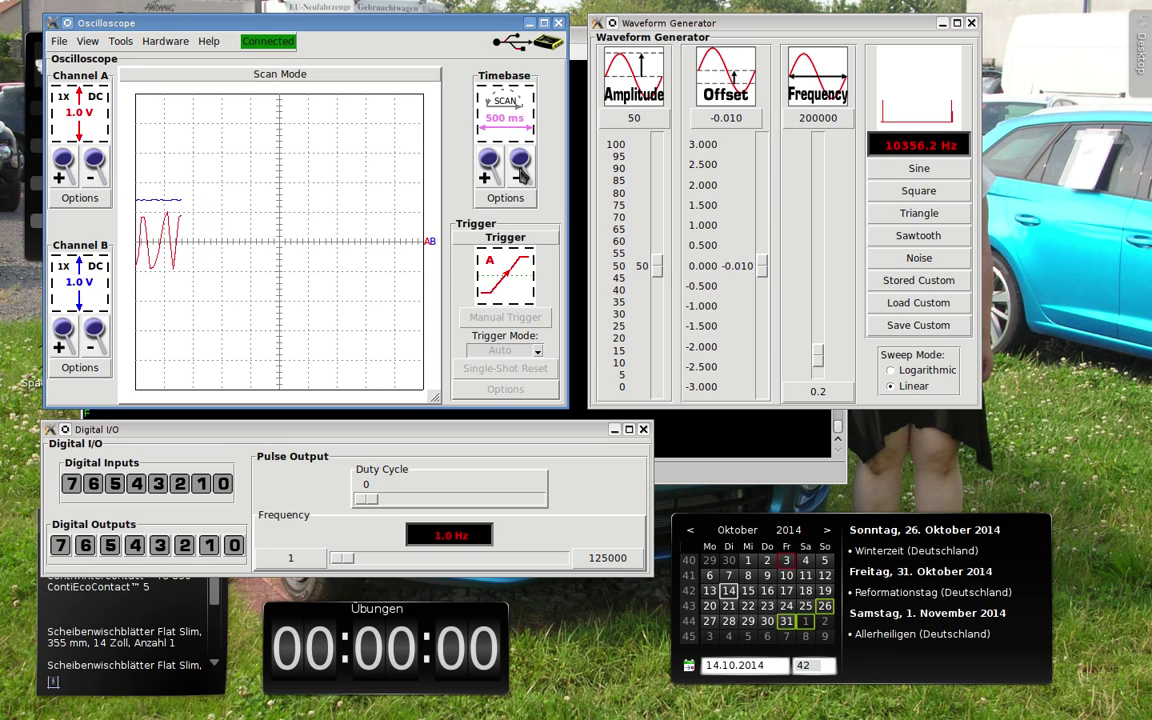
# Step: Shorten the oscilloscope timebase from scanning into sampling, down to 500 us
pyautogui.click(490, 177)
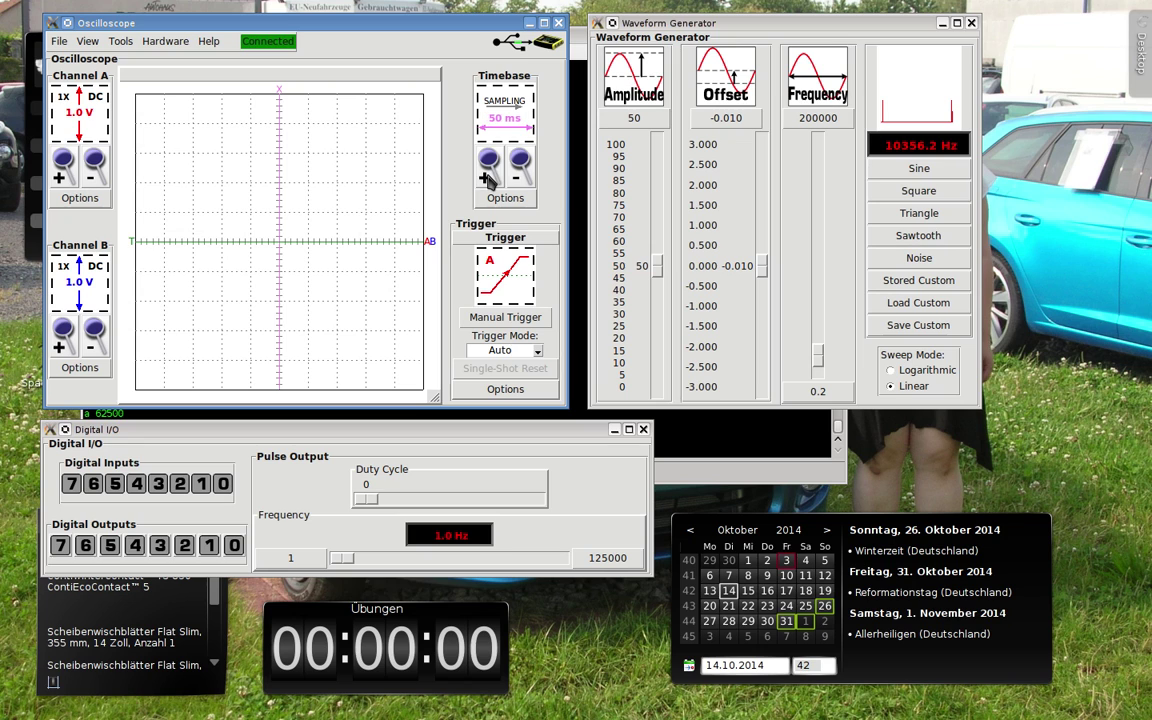
pyautogui.click(489, 178)
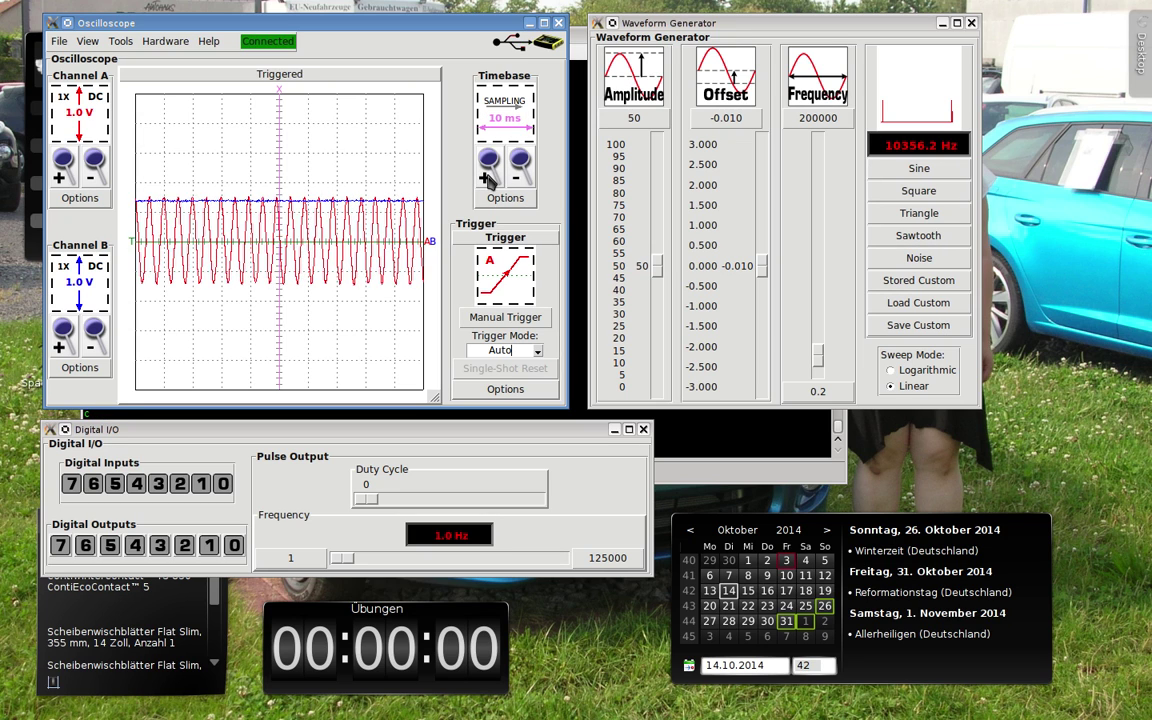
pyautogui.click(489, 176)
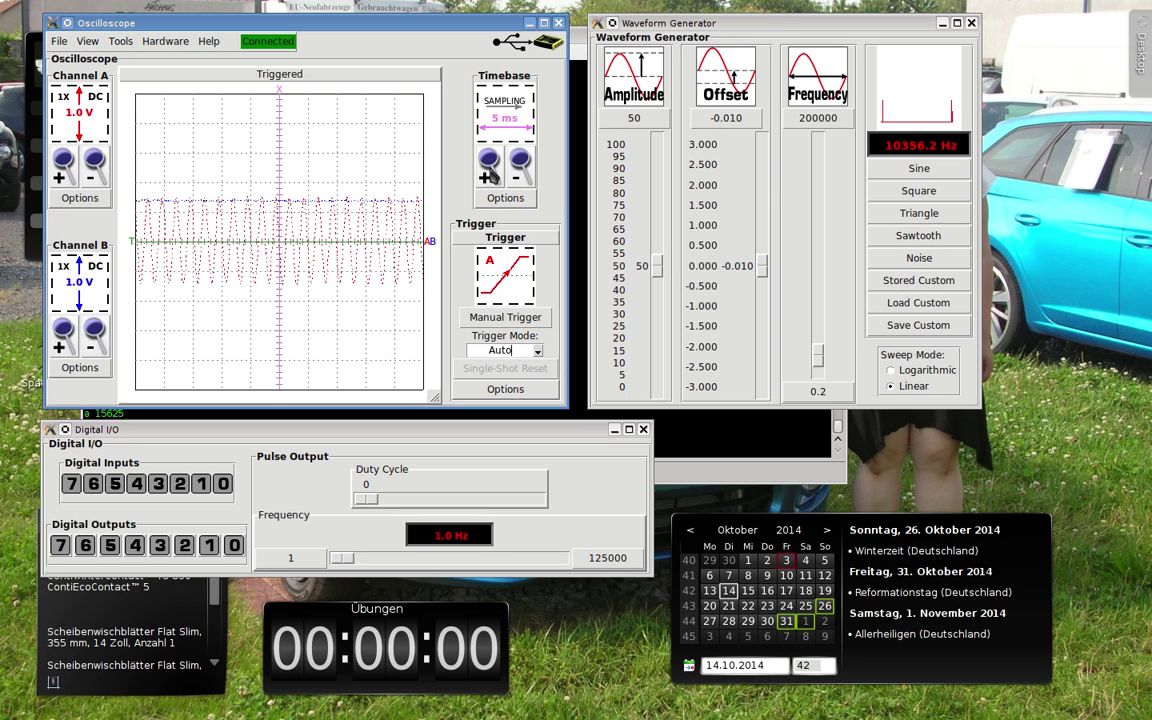
pyautogui.click(489, 176)
pyautogui.click(490, 176)
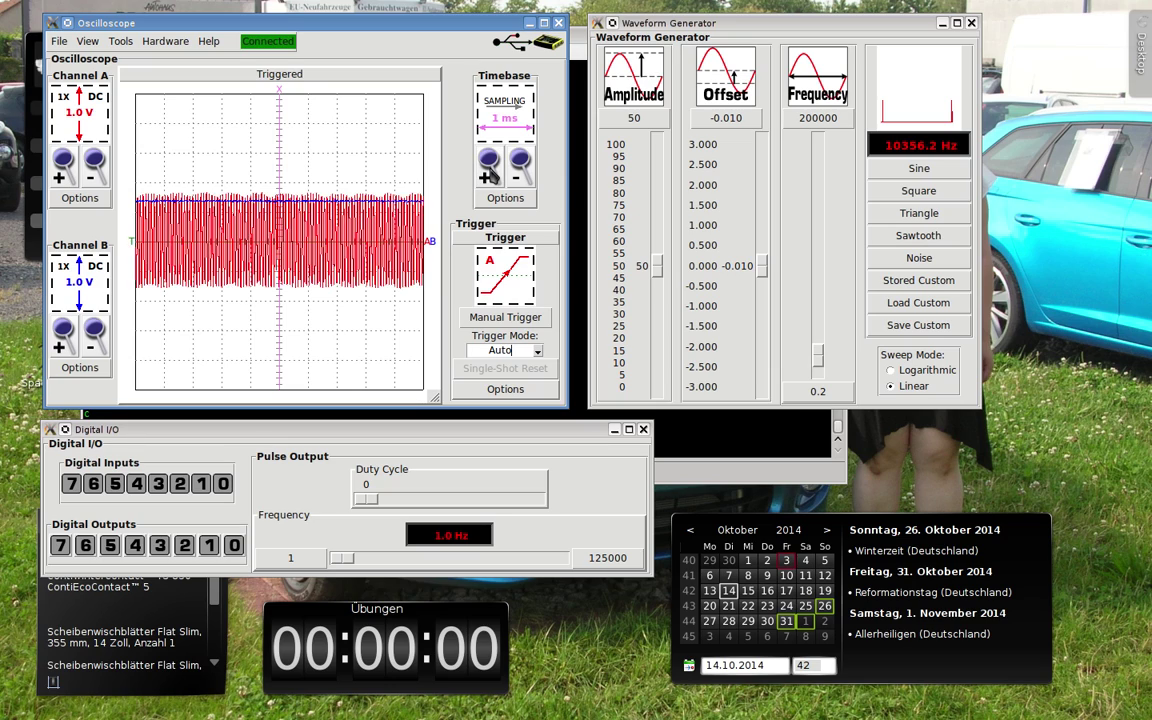
pyautogui.click(490, 176)
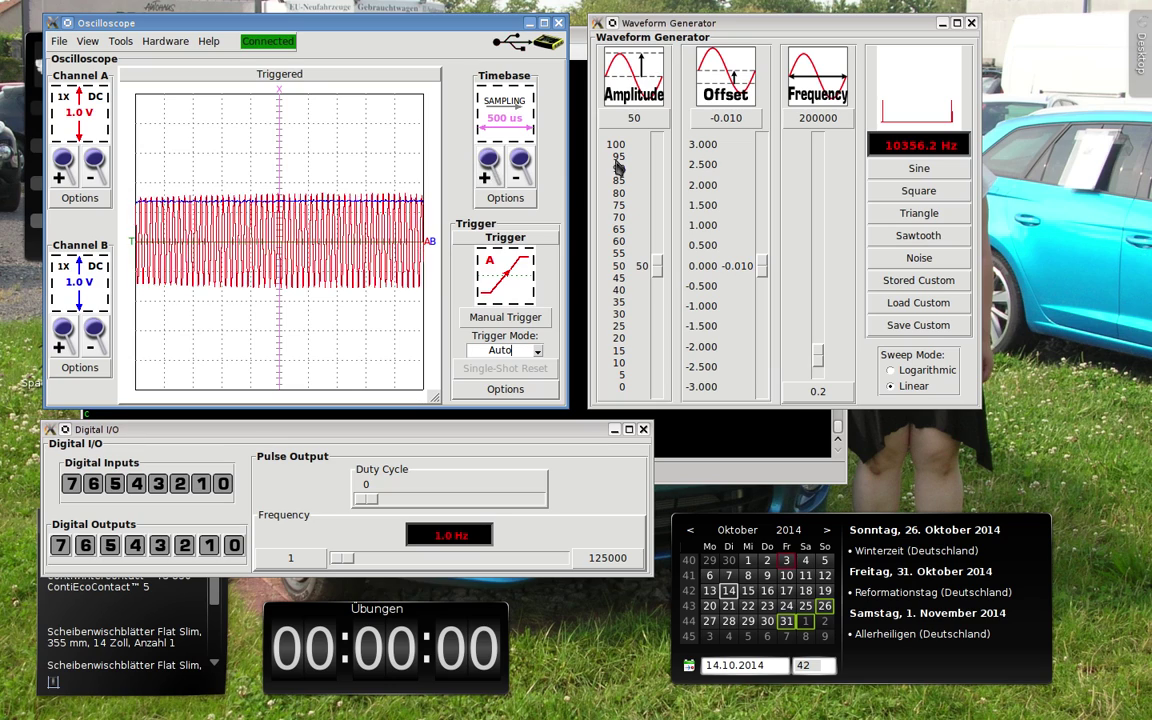
# Step: Vary the generator frequency, raising it to about 182524 Hz, lowering it to 0.2 Hz, and settling on about 7767 Hz
pyautogui.click(912, 145)
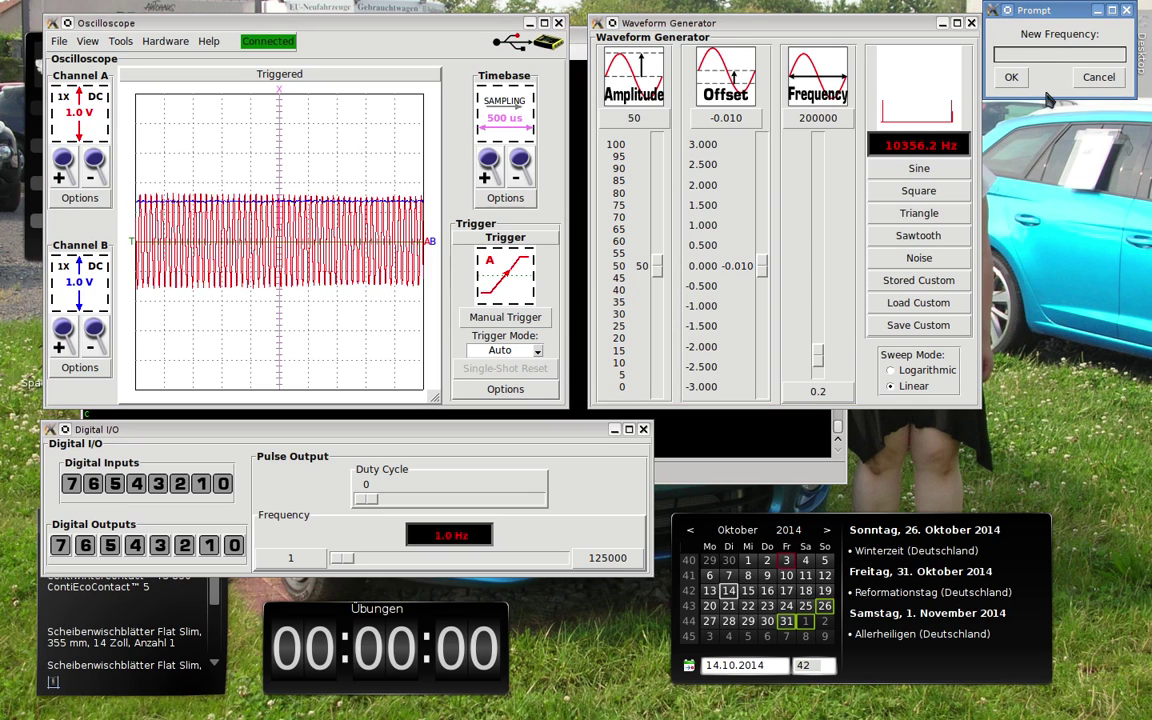
pyautogui.click(1092, 80)
pyautogui.moveTo(818, 354); pyautogui.dragTo(842, 115)
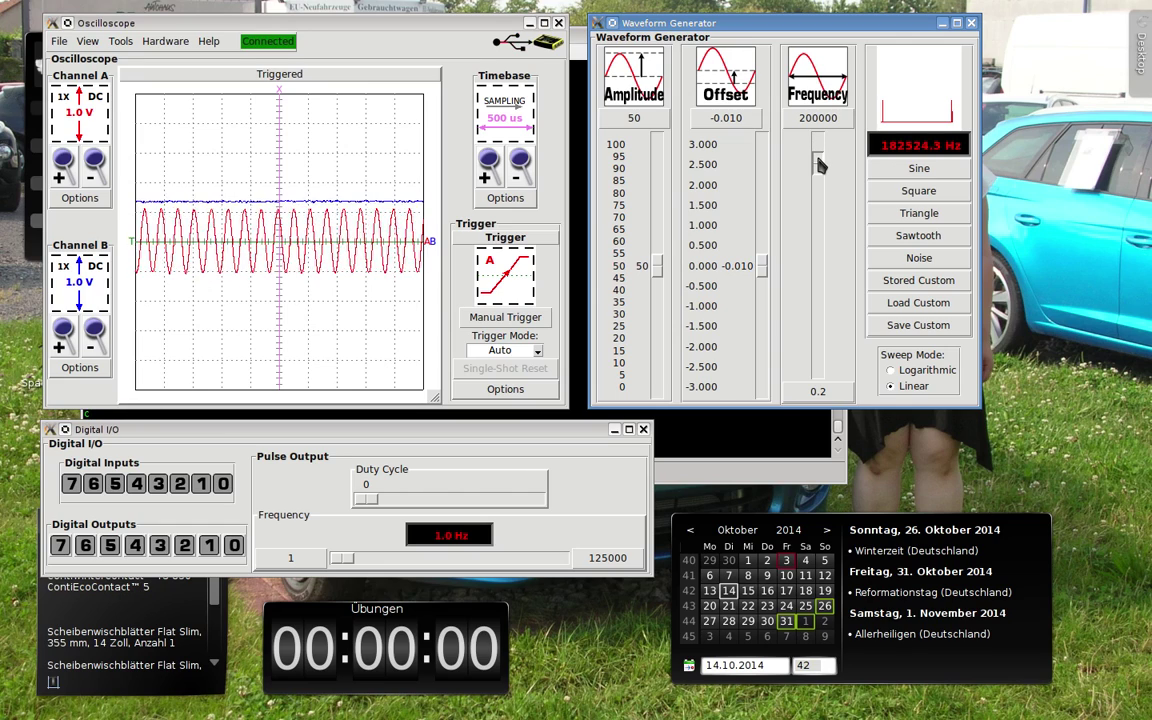
pyautogui.moveTo(818, 165); pyautogui.dragTo(822, 144)
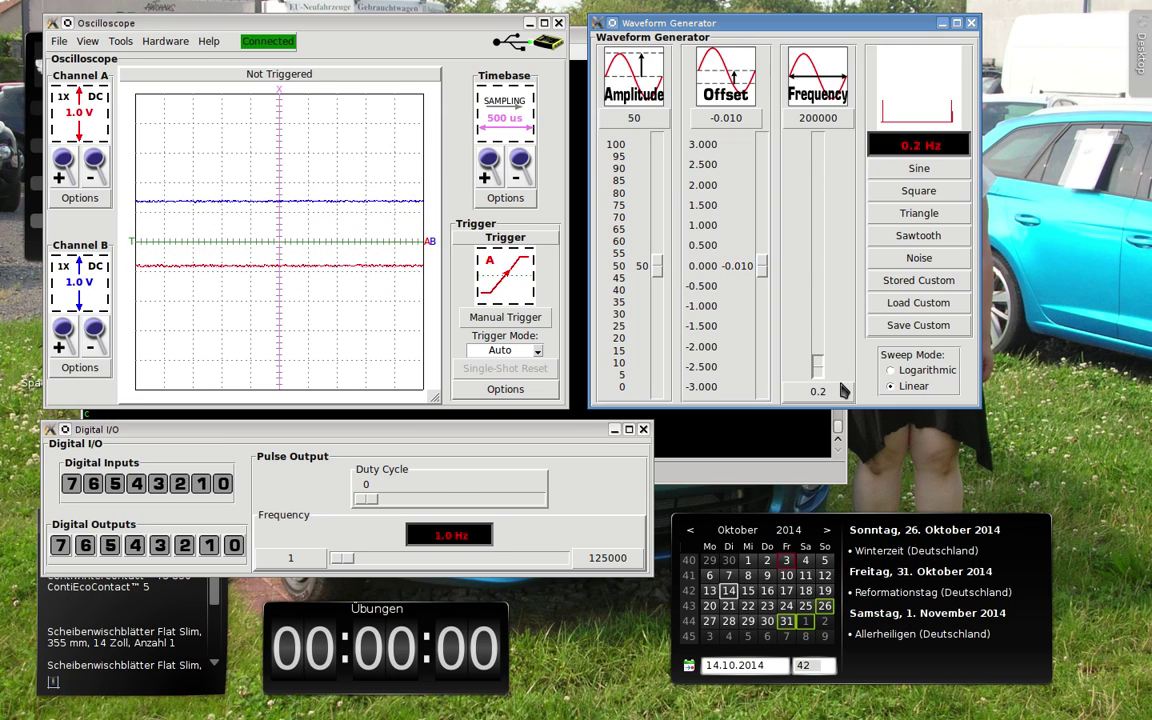
pyautogui.moveTo(842, 391); pyautogui.dragTo(843, 361)
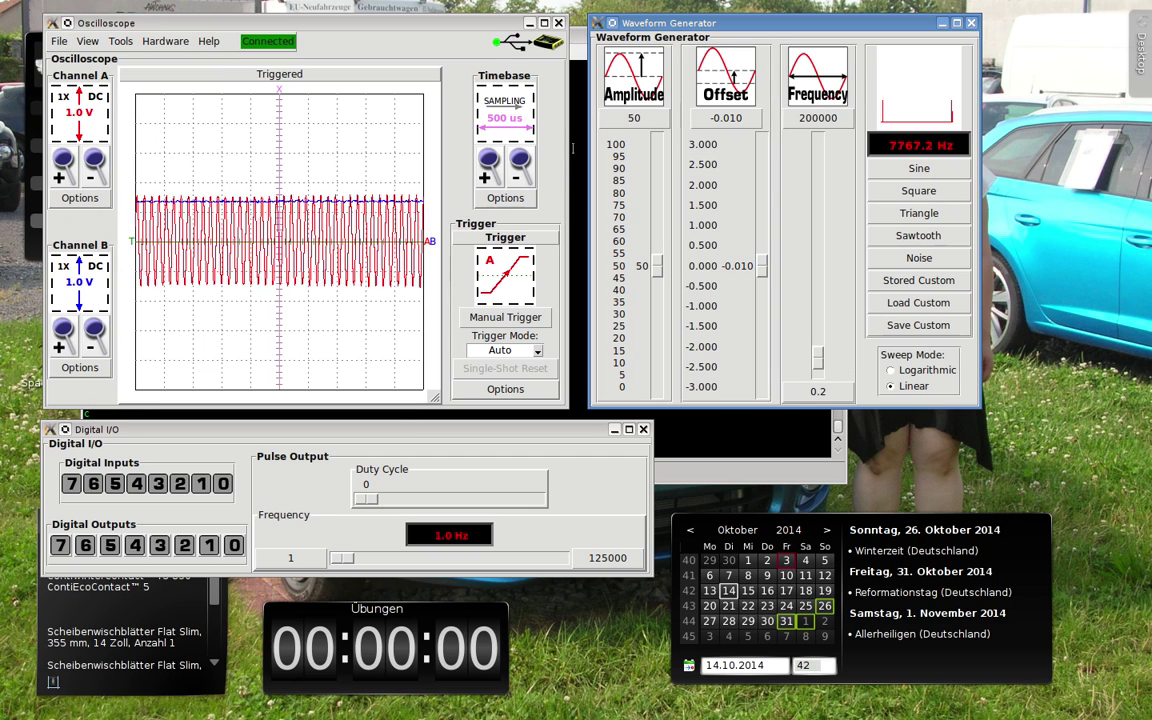
# Step: Lengthen the oscilloscope timebase to 200 ms so it runs in Scan mode
pyautogui.click(521, 170)
pyautogui.click(521, 170)
pyautogui.click(521, 170)
pyautogui.click(521, 170)
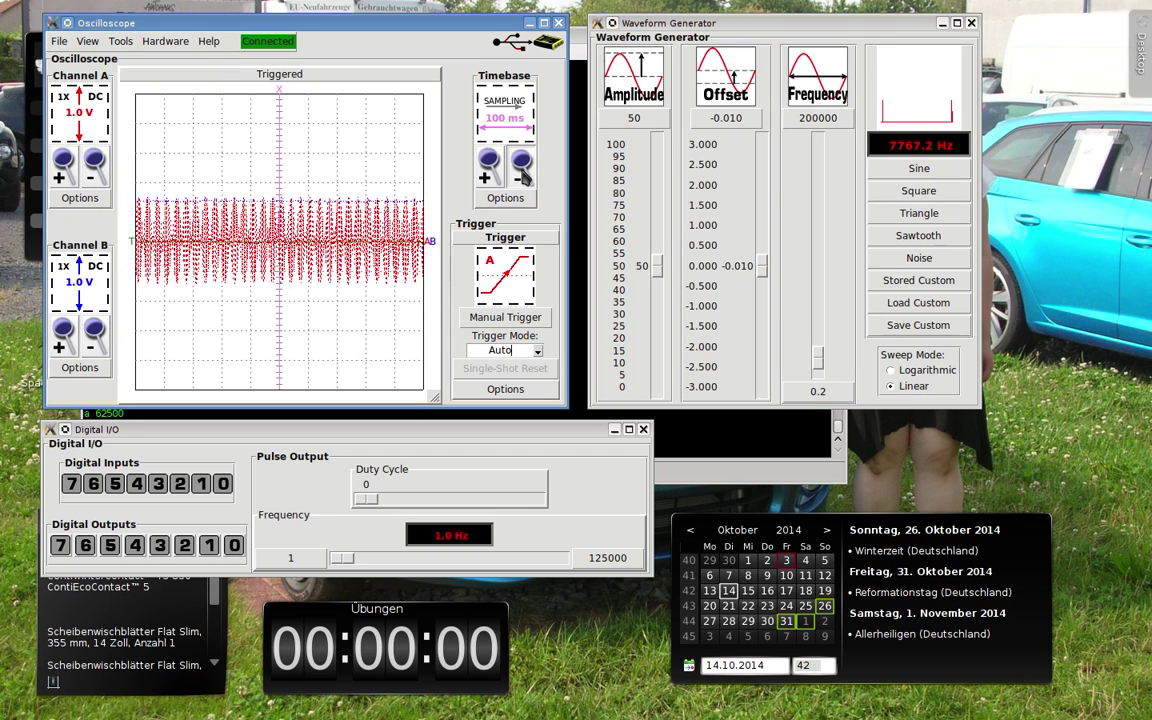
pyautogui.click(270, 264)
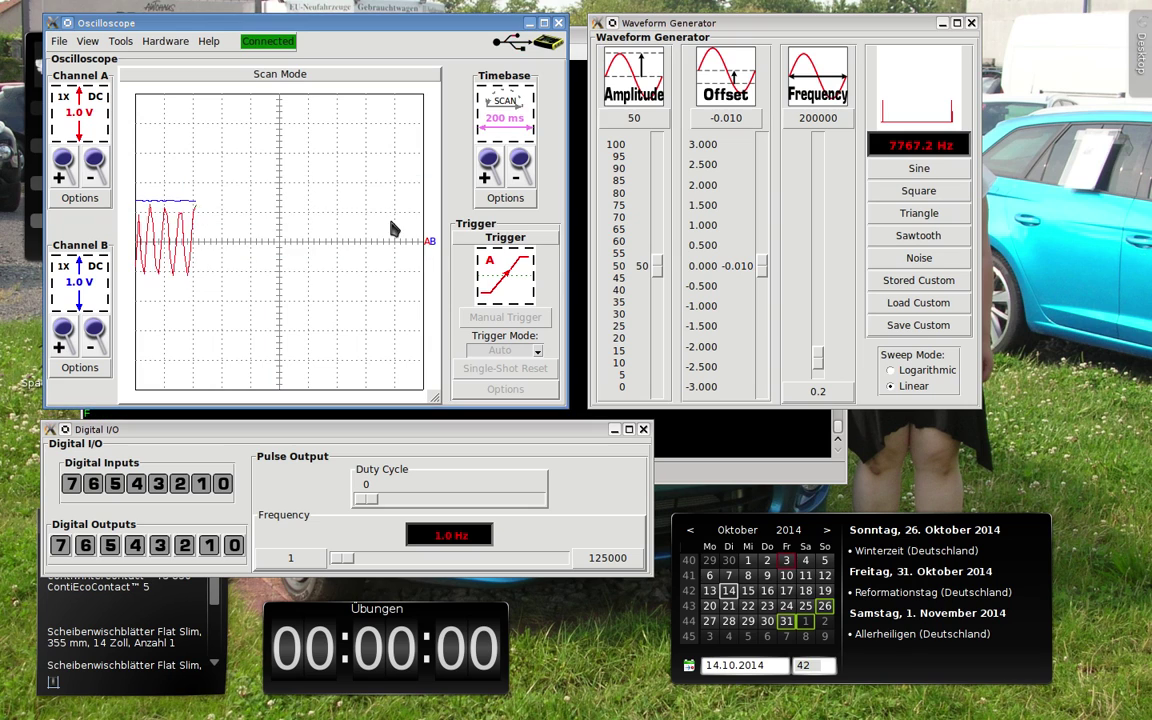
# Step: Shorten the oscilloscope timebase to 2 us in sampling mode
pyautogui.click(490, 172)
pyautogui.click(490, 172)
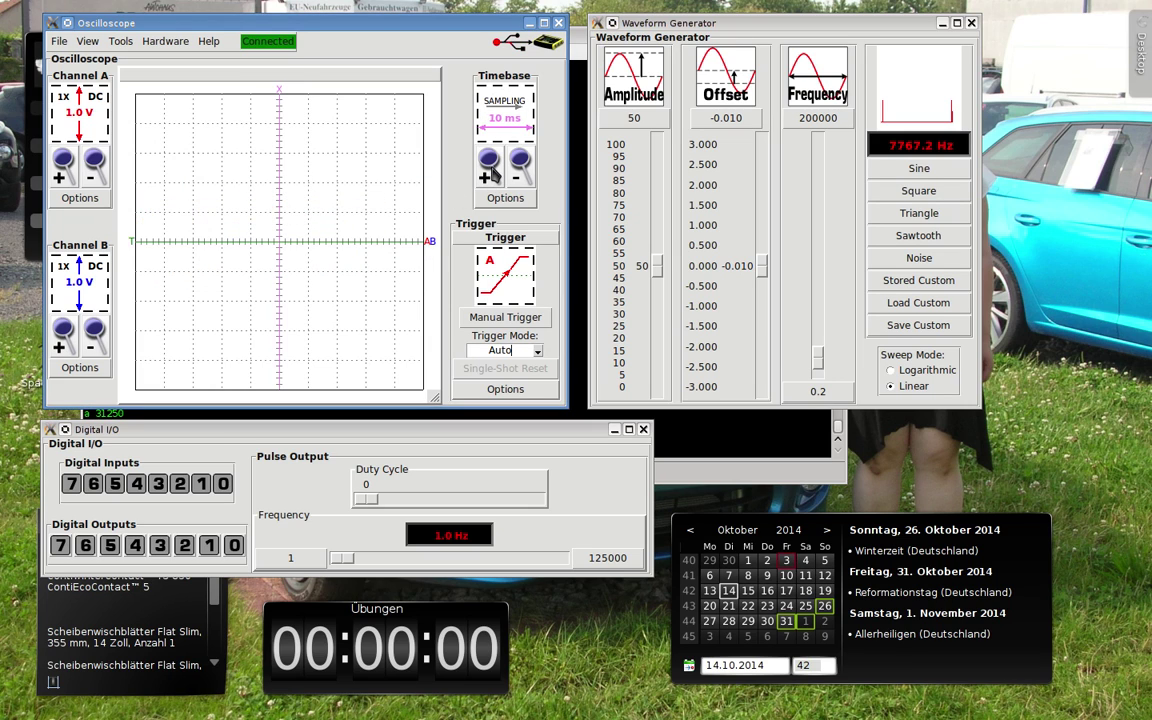
pyautogui.click(490, 172)
pyautogui.click(491, 173)
pyautogui.click(490, 172)
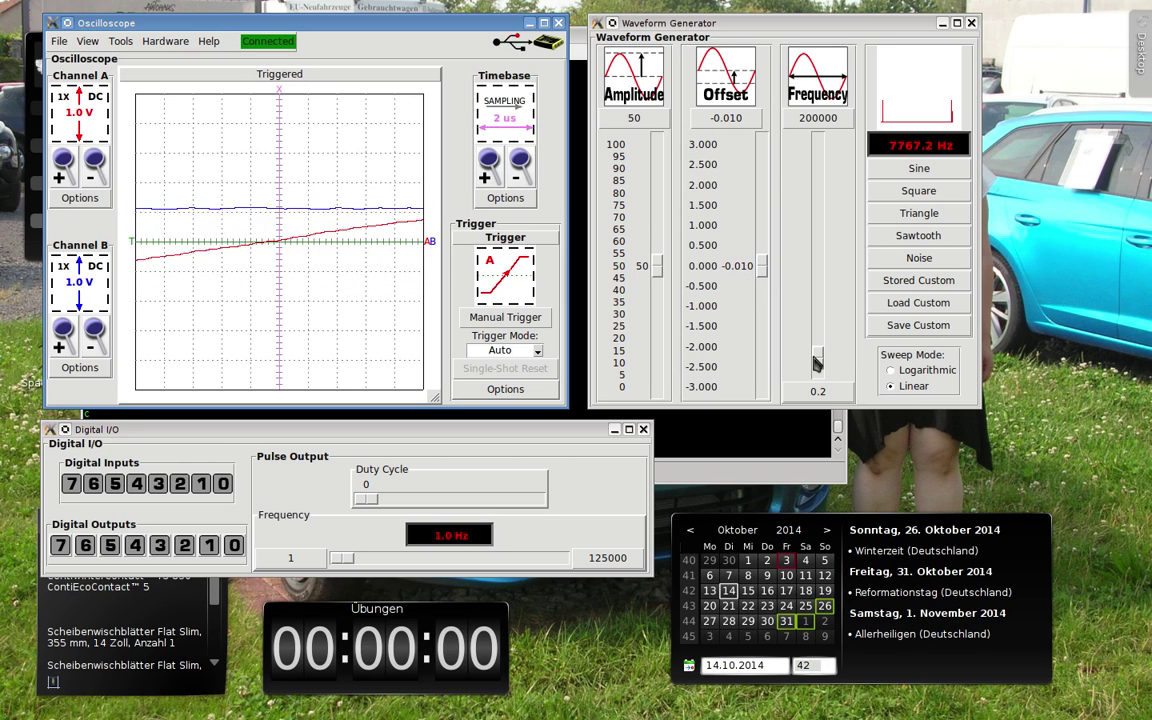
# Step: Raise the generator frequency through about 66667 Hz and settle it at about 51133 Hz
pyautogui.moveTo(817, 364); pyautogui.dragTo(817, 358)
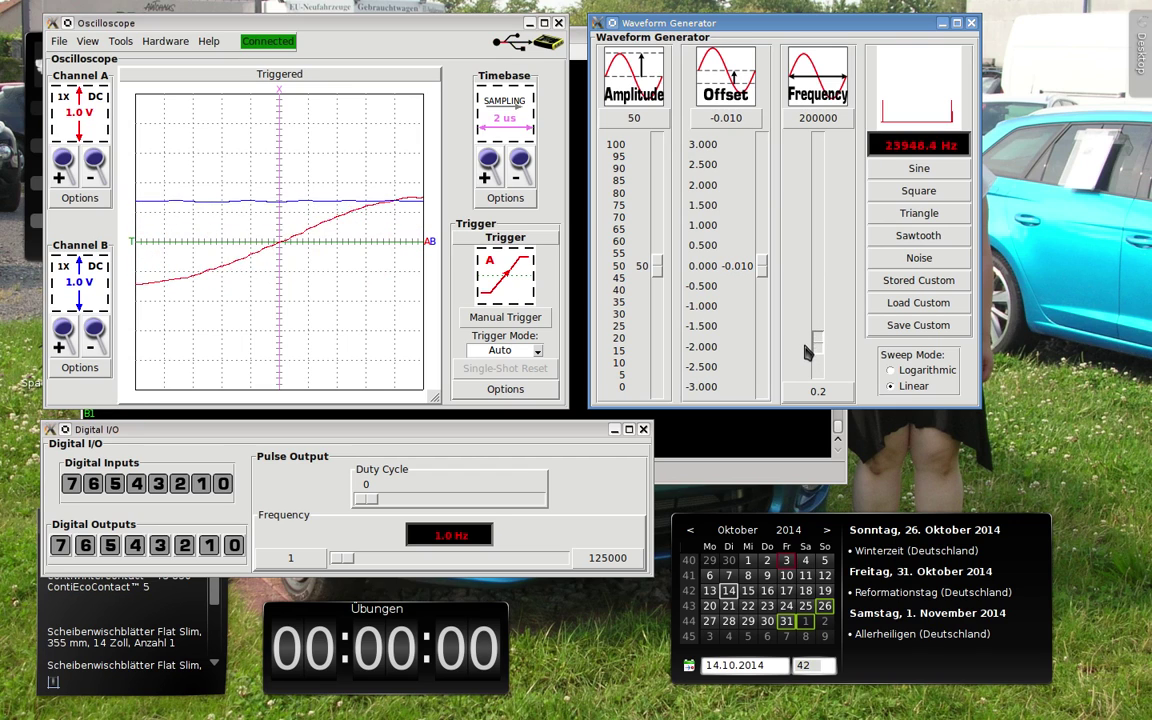
pyautogui.moveTo(808, 375); pyautogui.dragTo(808, 362)
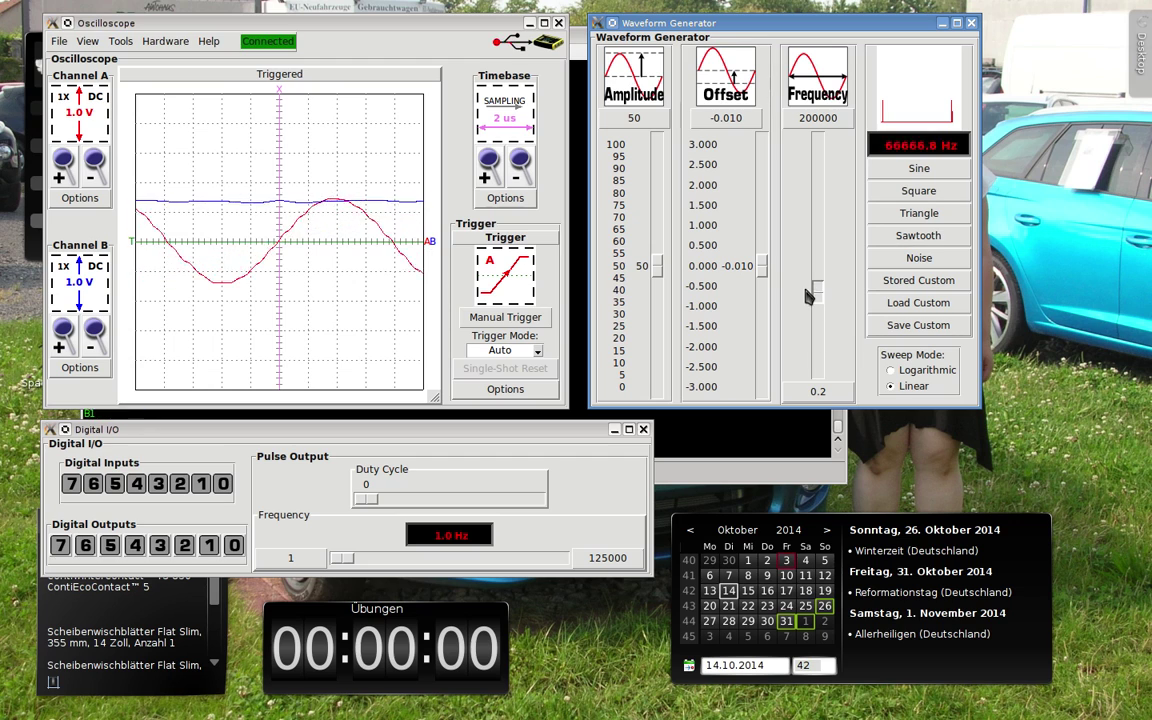
pyautogui.moveTo(812, 233)
pyautogui.mouseDown()
pyautogui.moveTo(803, 332)
pyautogui.moveTo(808, 315)
pyautogui.mouseUp()
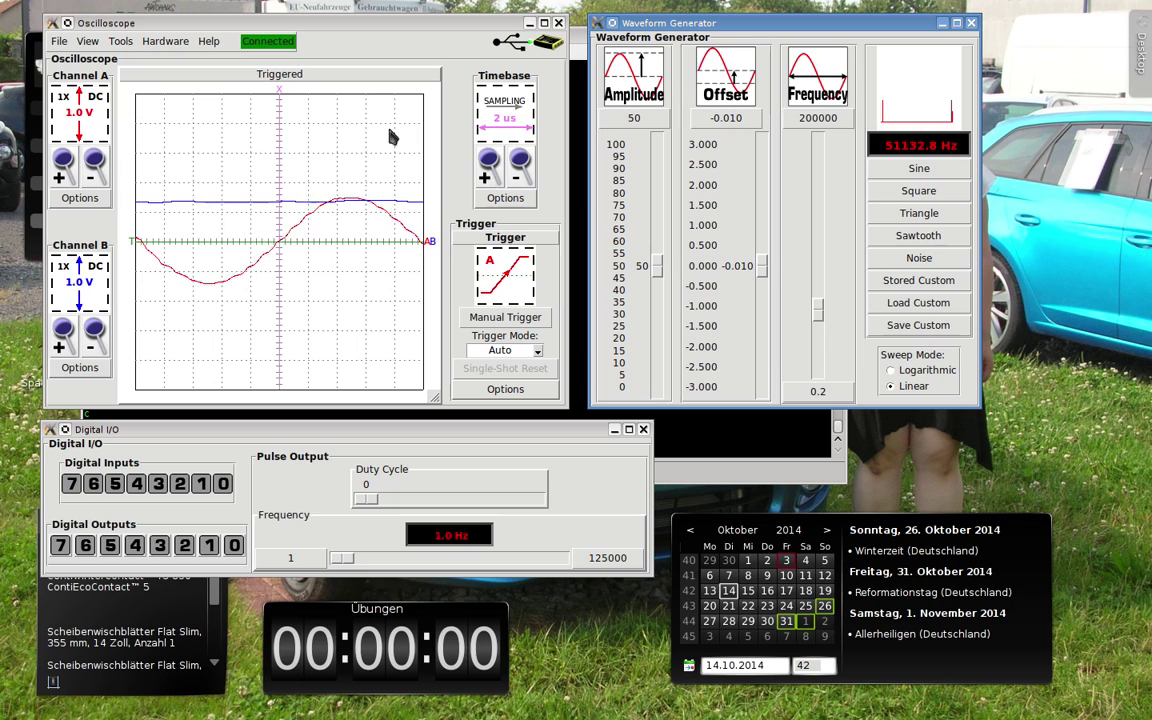
# Step: Set Channel A's coupling to AC, and review its probe factors and the Channel B options
pyautogui.click(70, 199)
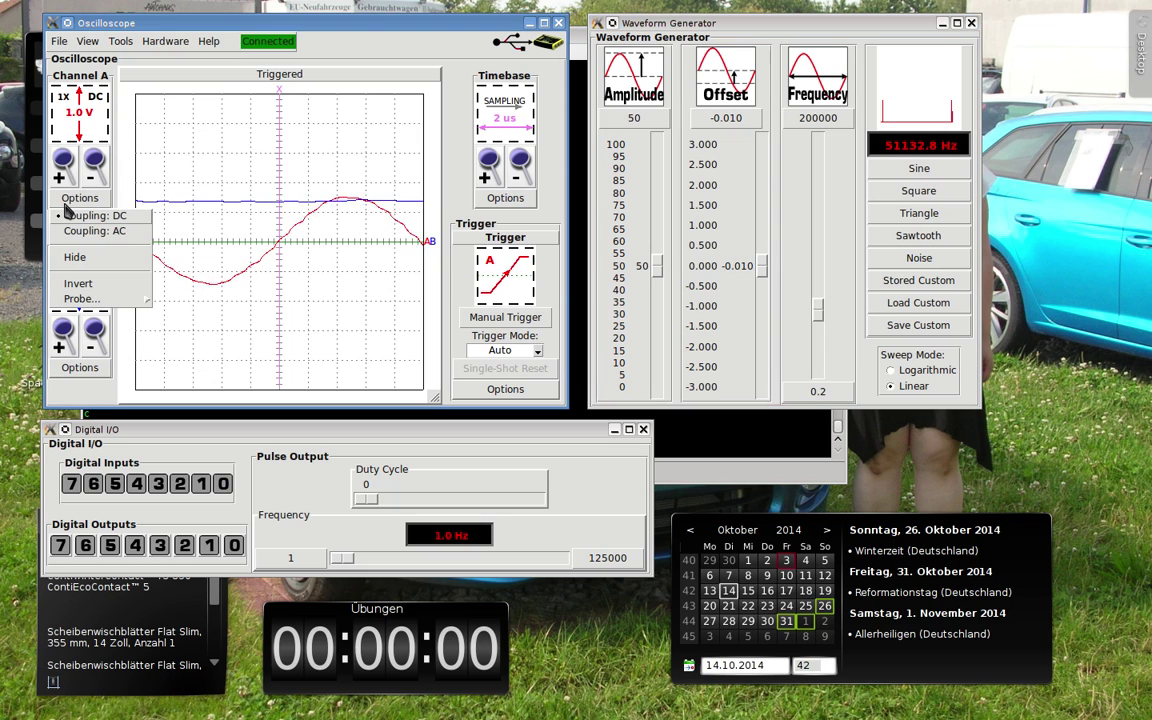
pyautogui.click(110, 238)
pyautogui.click(84, 197)
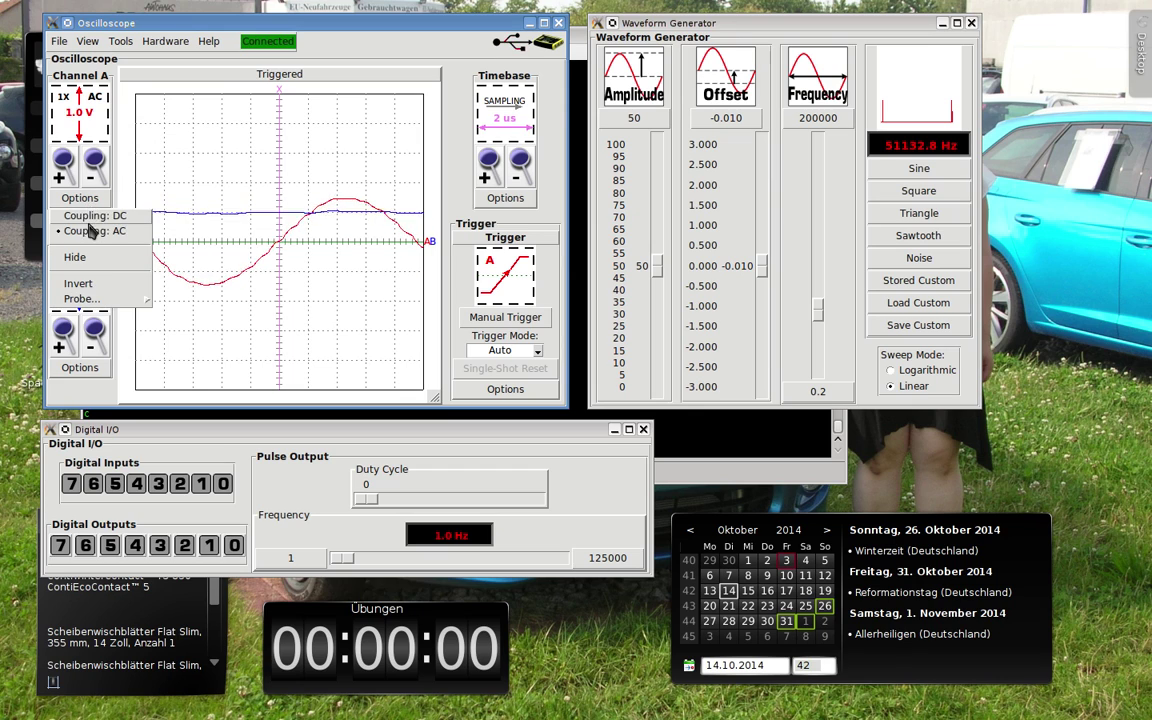
pyautogui.moveTo(86, 300)
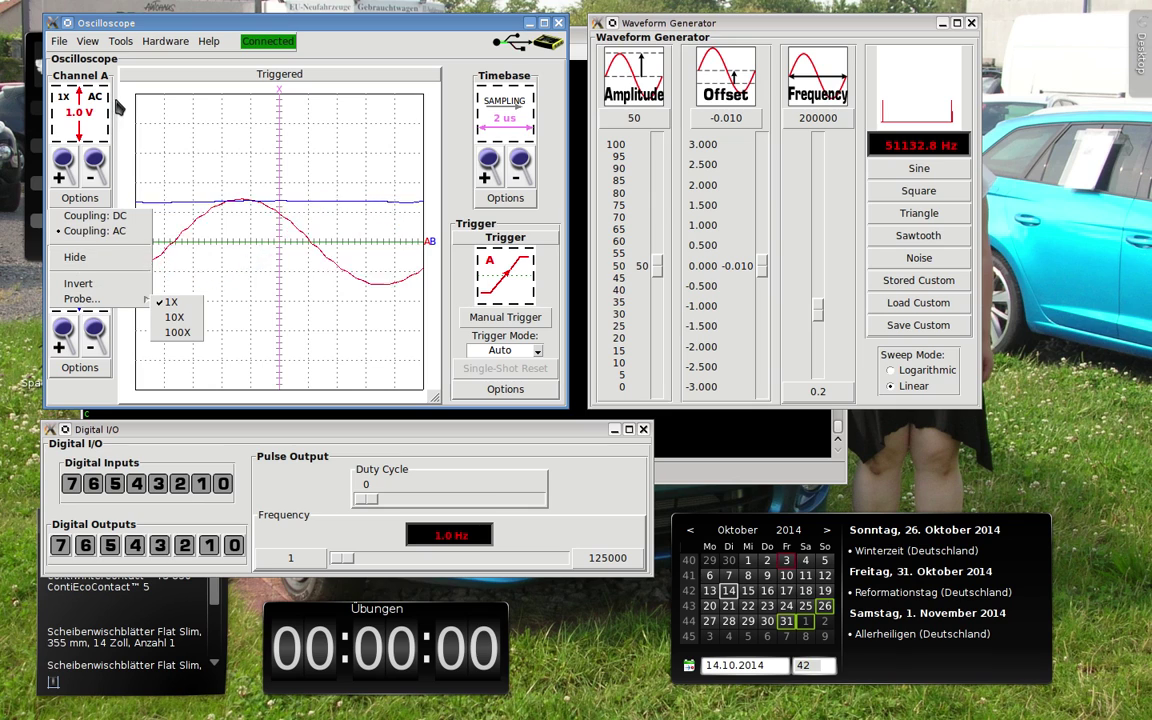
pyautogui.click(62, 369)
pyautogui.click(66, 368)
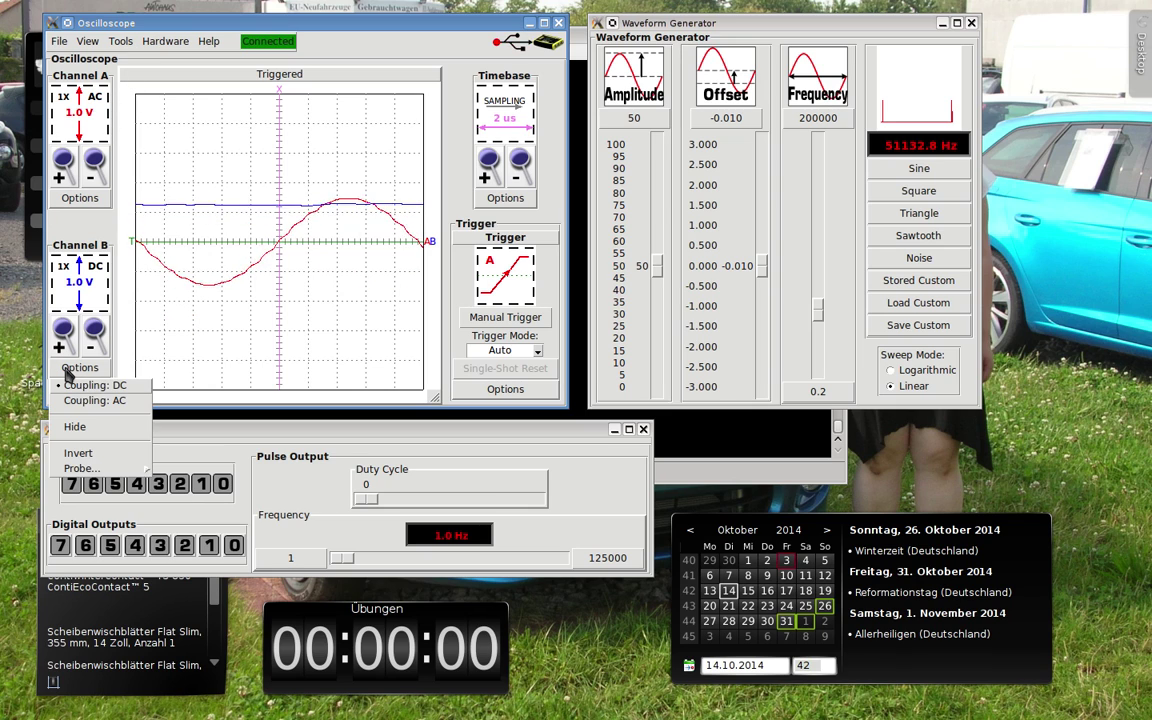
# Step: Switch the trigger slope to Falling (-) and back to Rising (+)
pyautogui.click(482, 390)
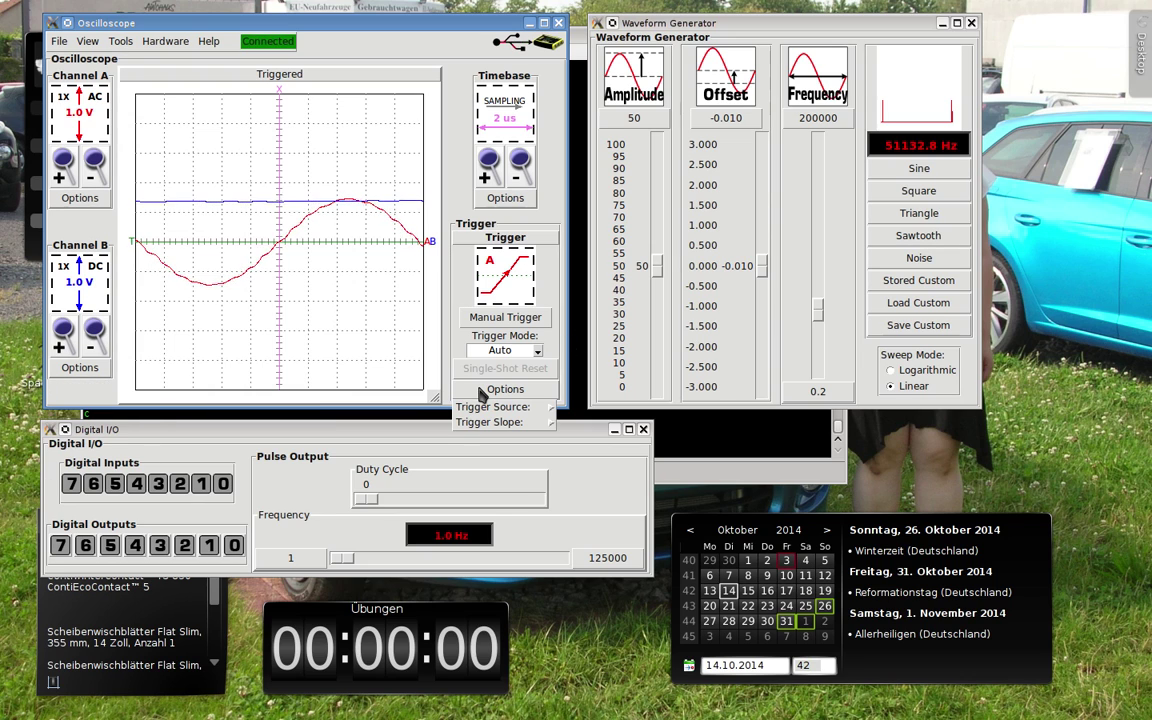
pyautogui.moveTo(486, 424)
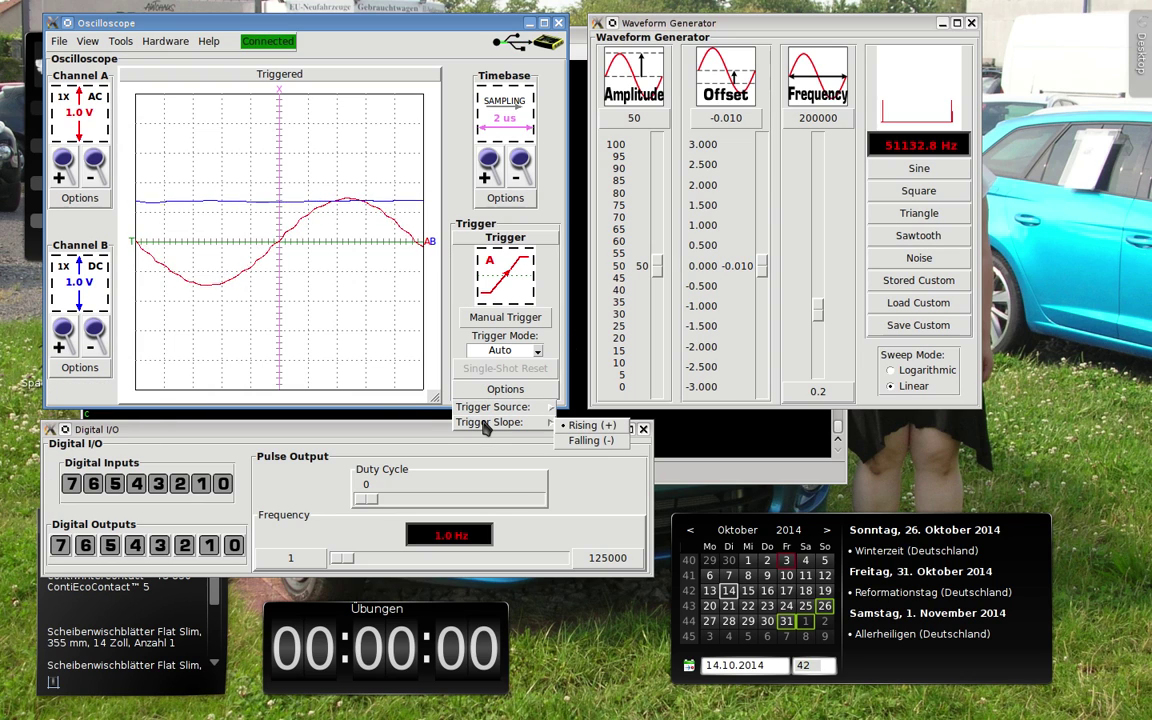
pyautogui.click(600, 441)
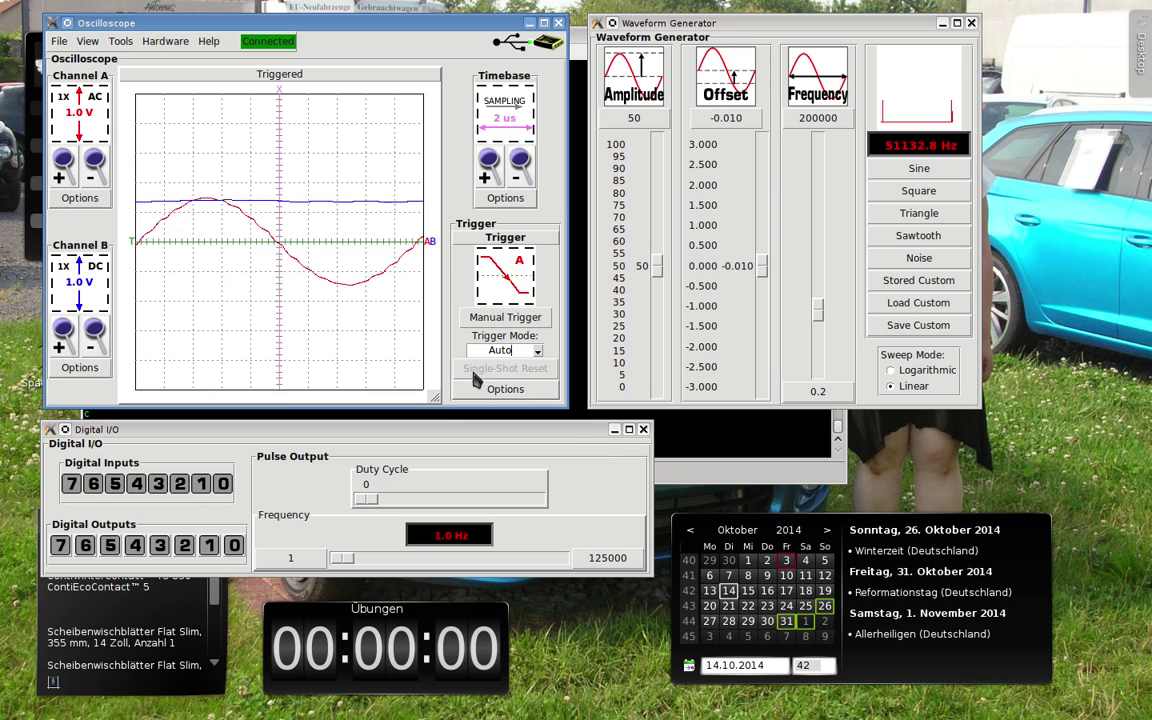
pyautogui.click(482, 390)
pyautogui.moveTo(508, 422)
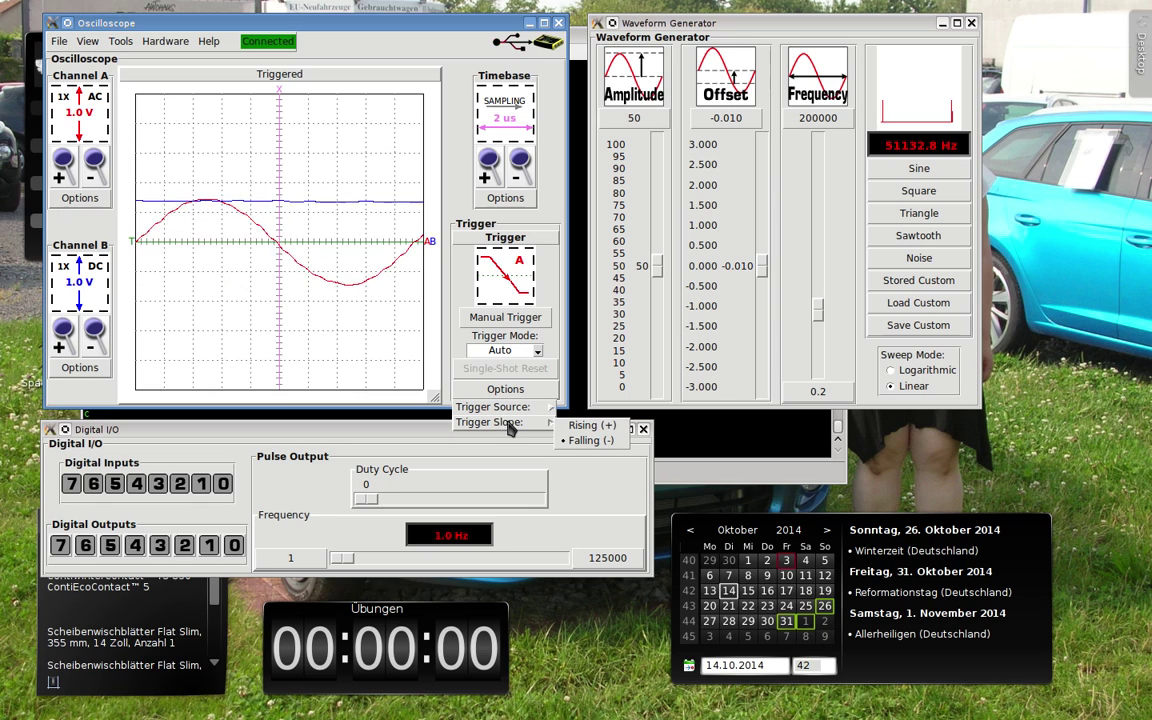
pyautogui.click(612, 427)
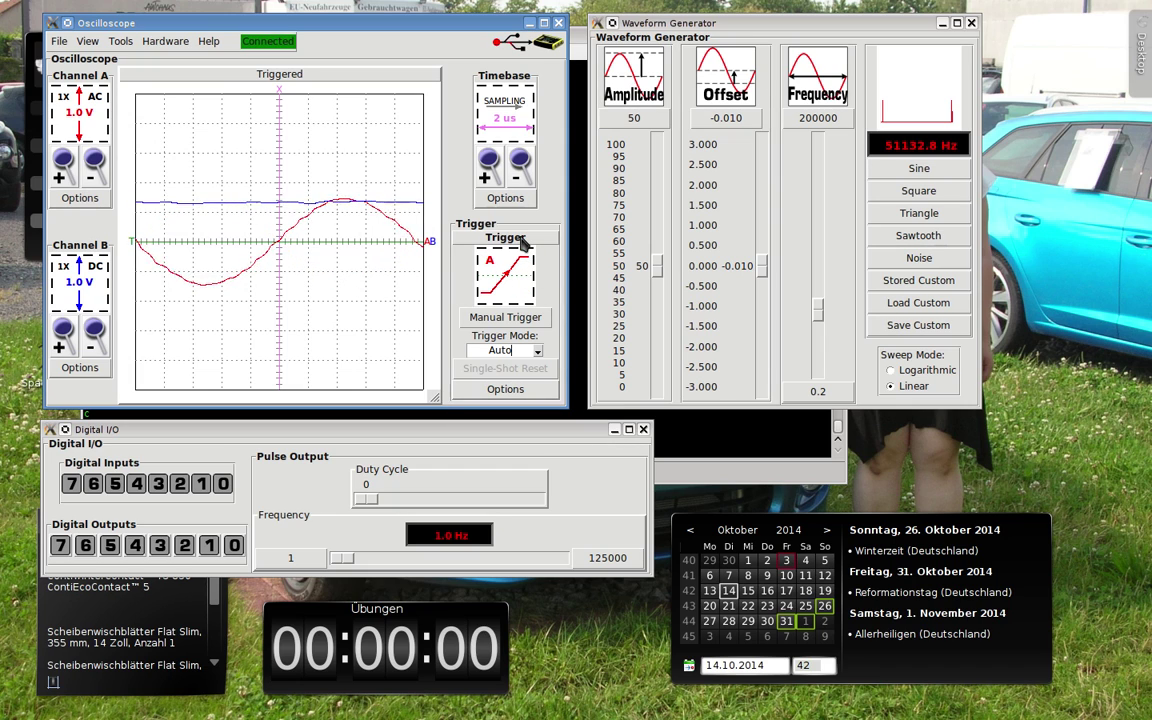
# Step: Try the Single-Shot and External trigger modes, and set the trigger mode to Normal
pyautogui.click(531, 350)
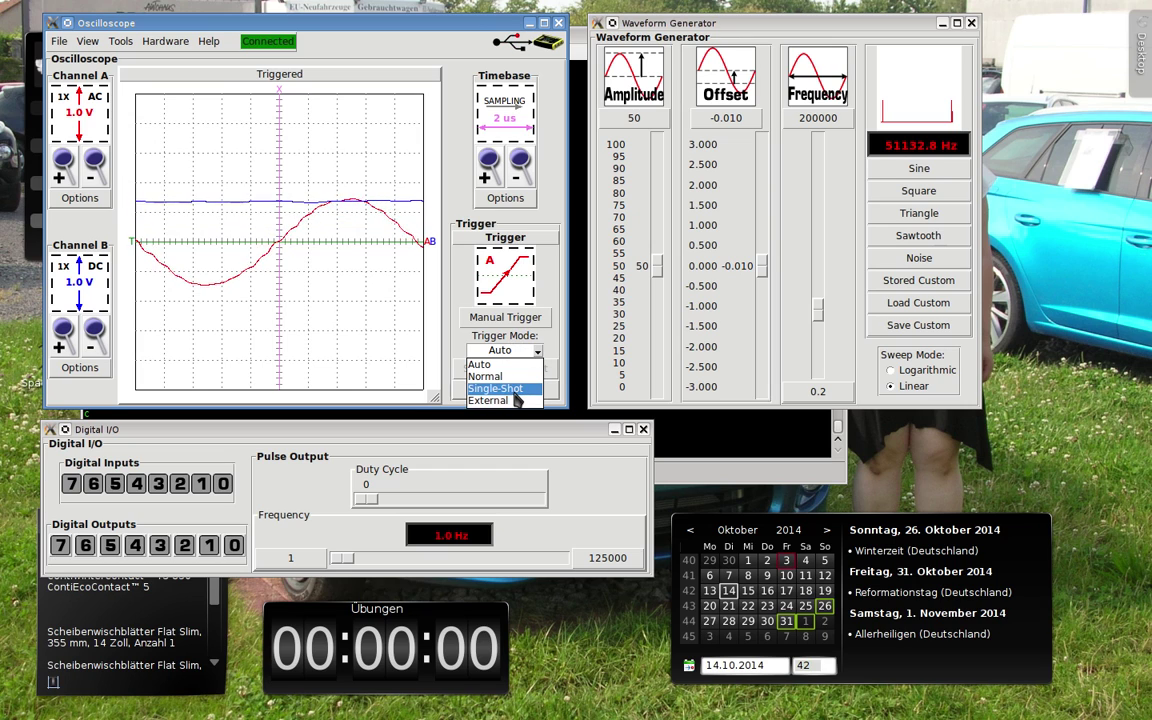
pyautogui.click(510, 393)
pyautogui.click(539, 351)
pyautogui.click(505, 399)
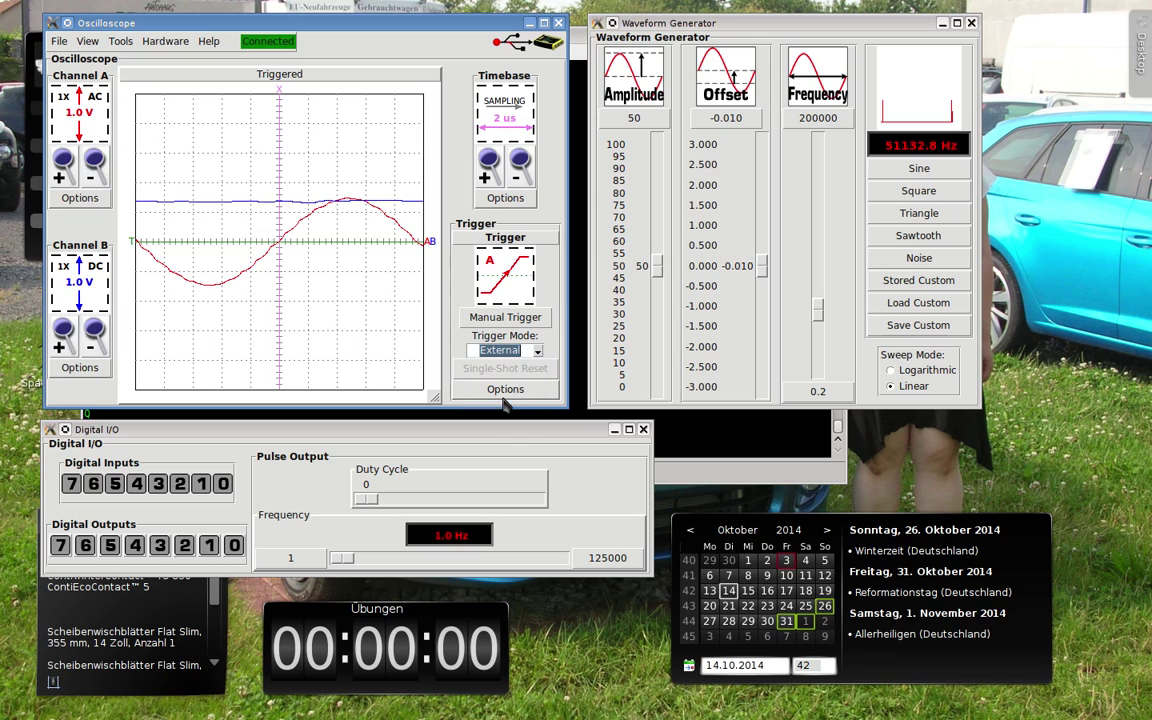
pyautogui.click(526, 352)
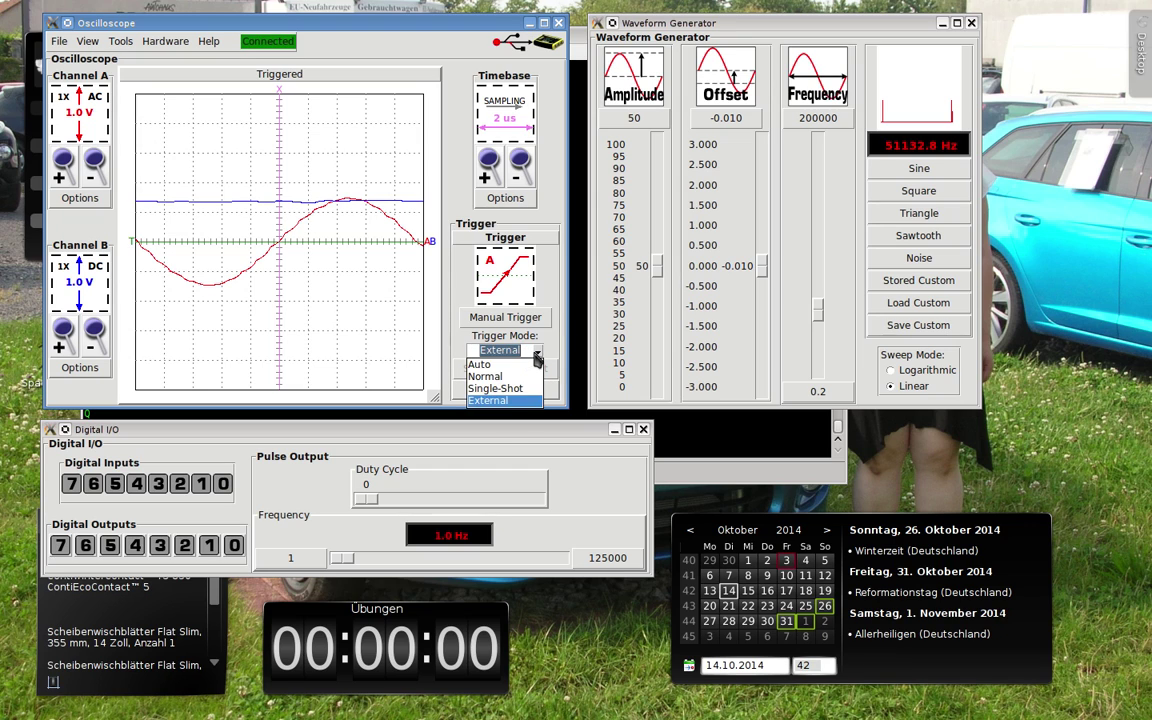
pyautogui.click(500, 376)
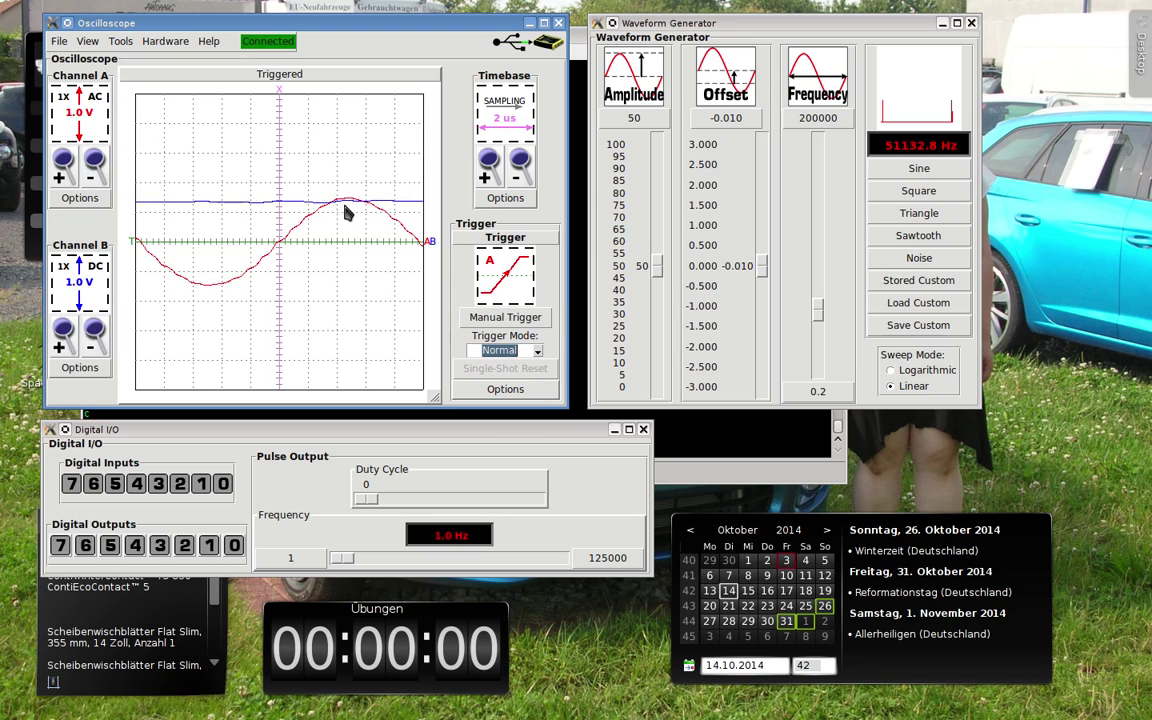
# Step: Examine the oscilloscope's hardware modes, display options such as cursors and measurements, and the commands for saving and loading settings
pyautogui.click(148, 44)
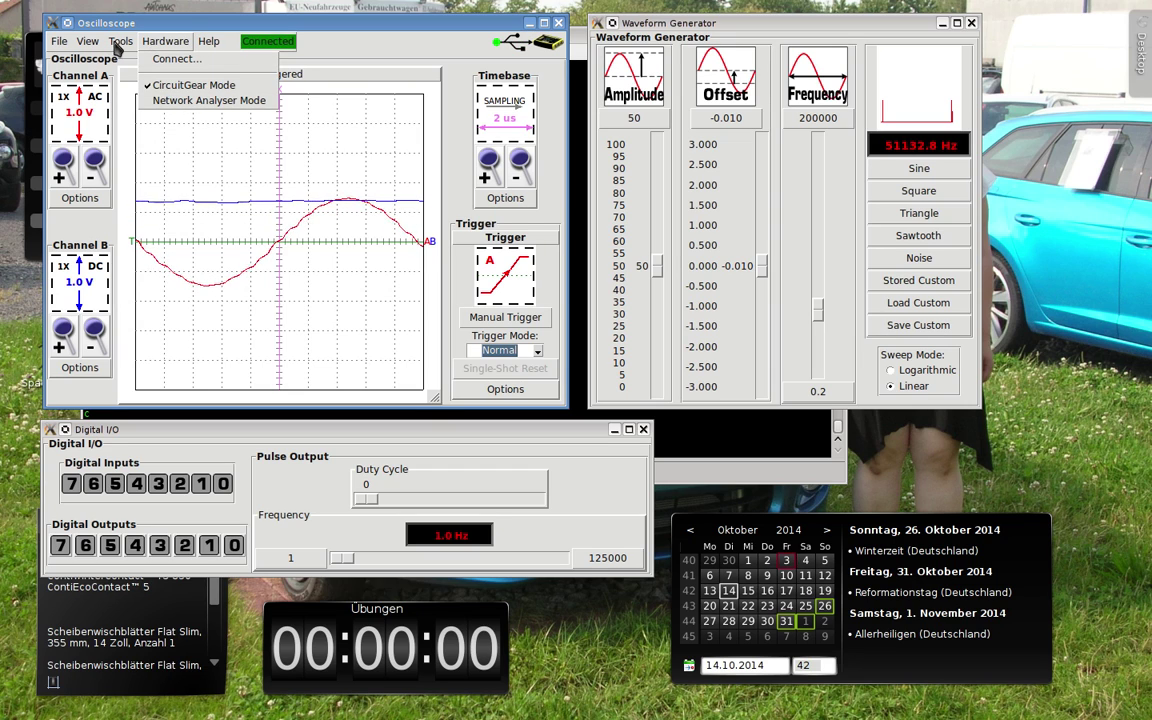
pyautogui.moveTo(120, 41)
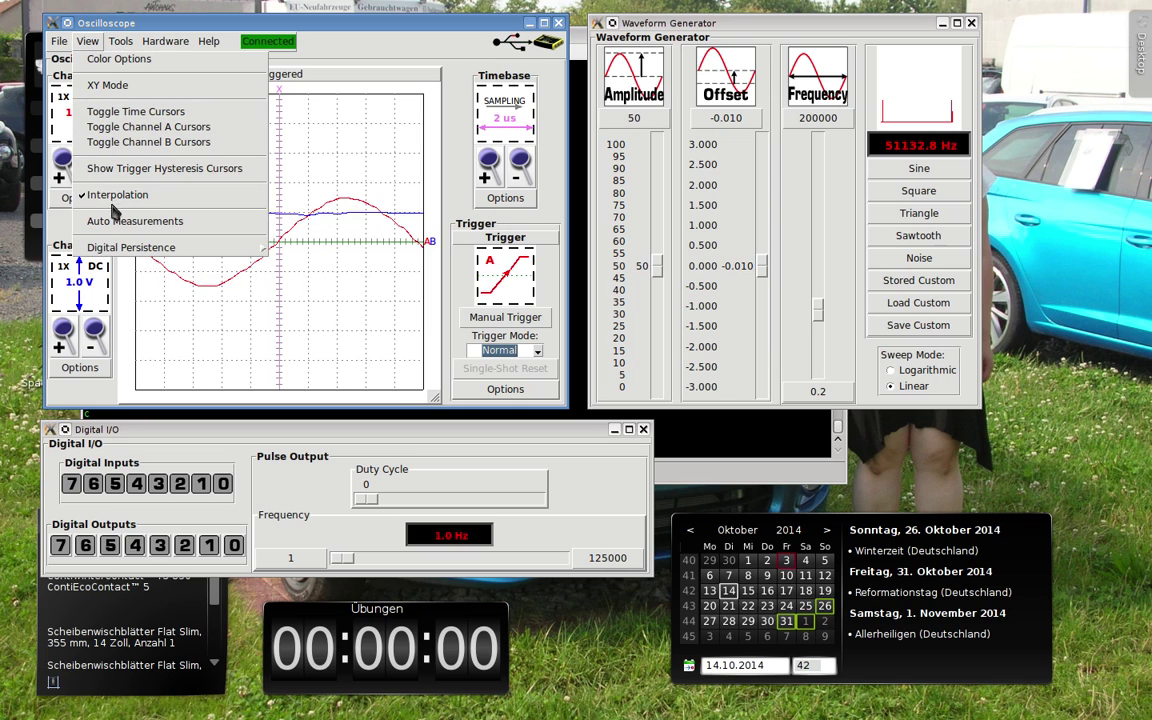
pyautogui.click(59, 43)
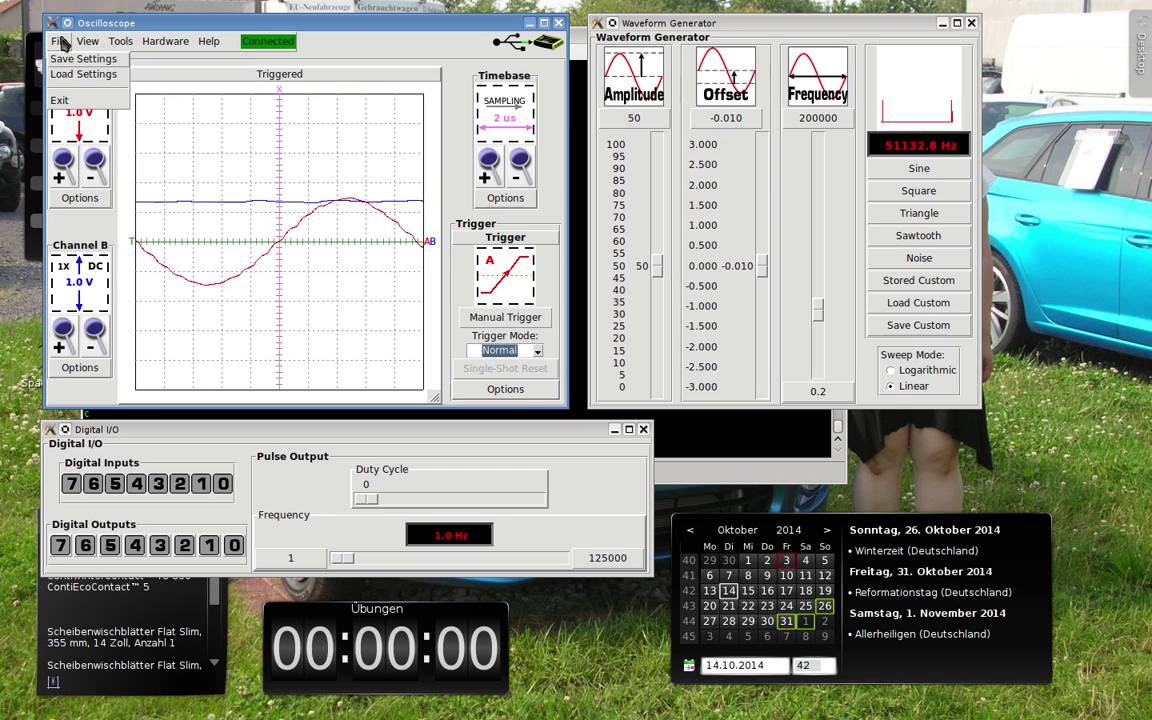